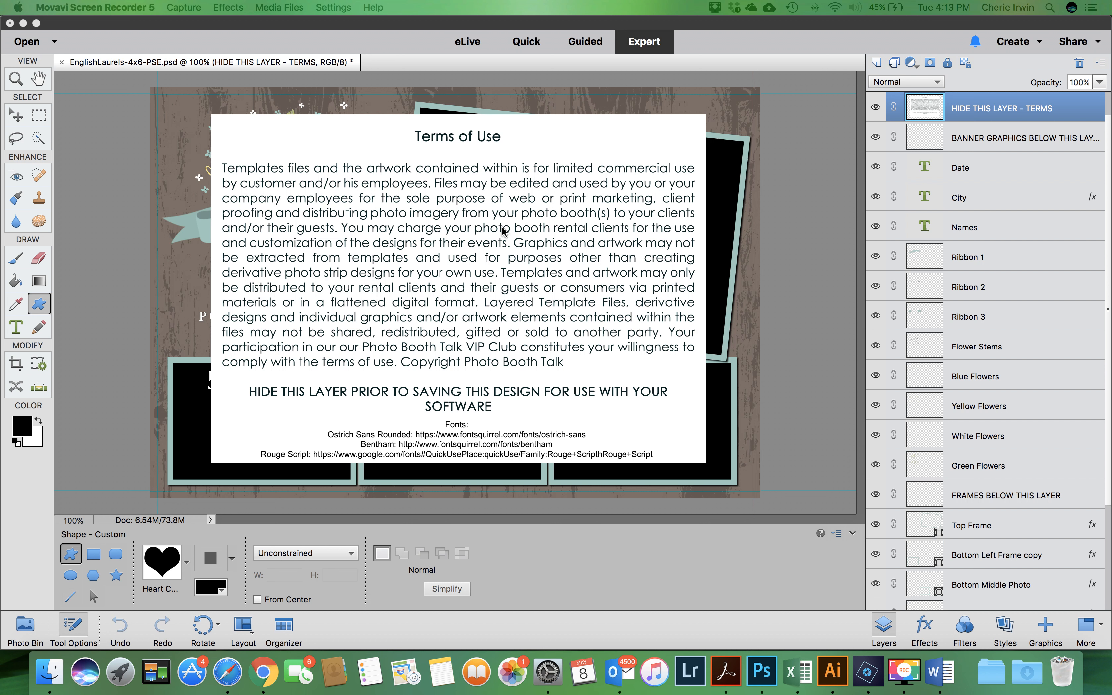
Hide the fonts note, the terms of use and the bottom "HIDE THIS LAYER" photo placeholder layer.
scroll(981, 134, "up", 1)
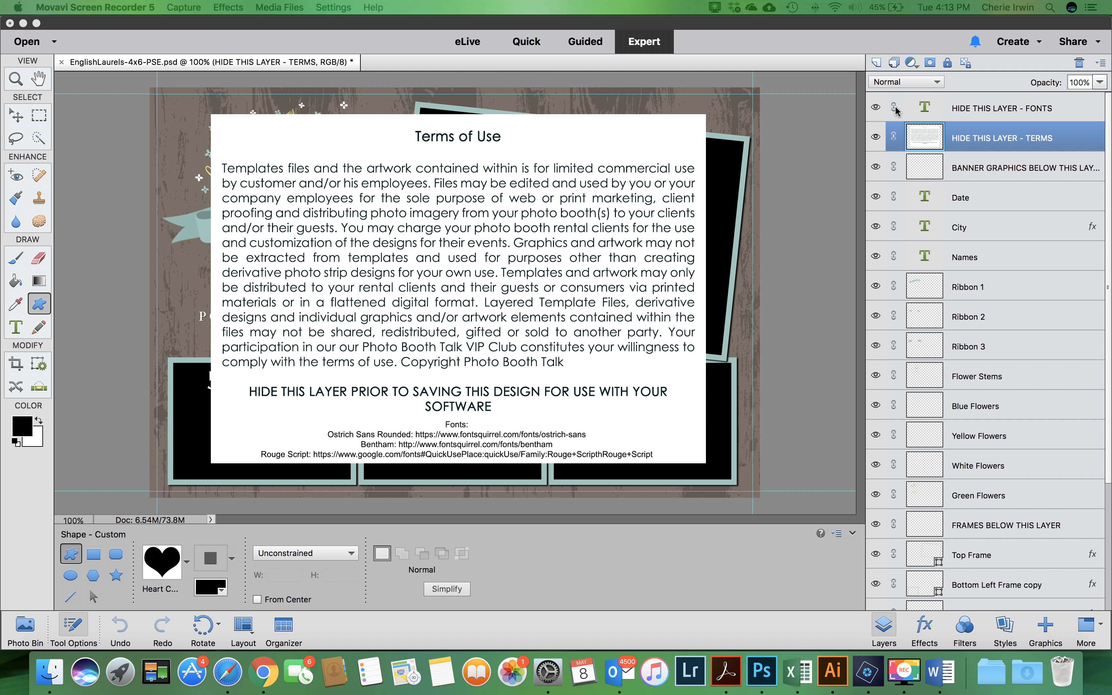
left_click(876, 110)
left_click(877, 110)
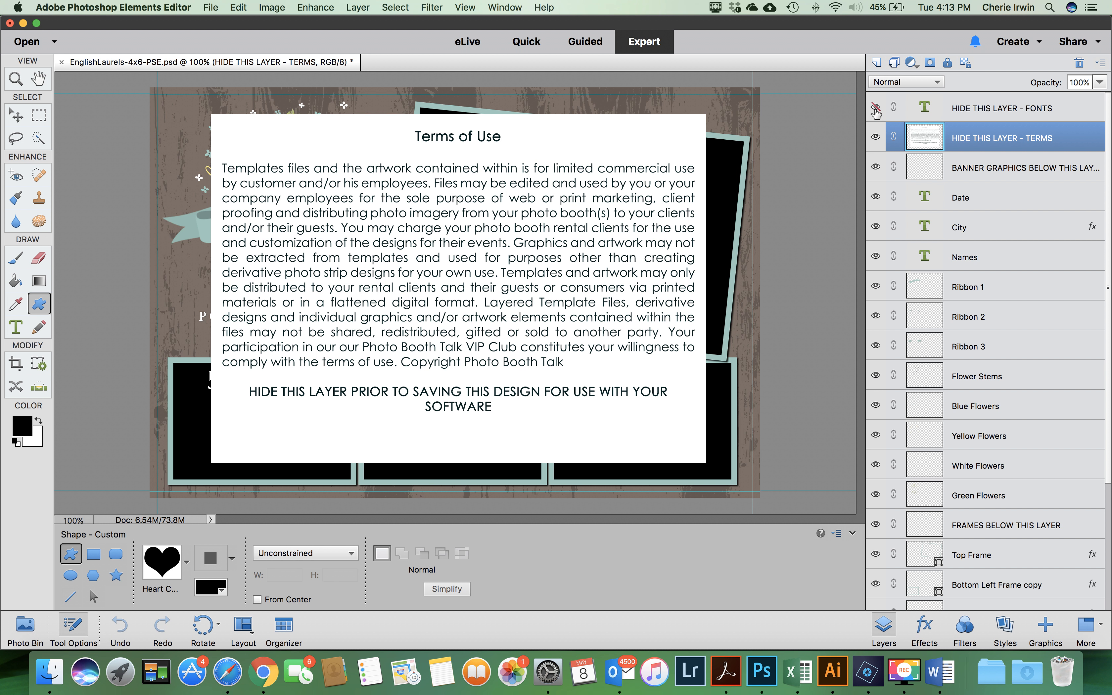
left_click(876, 138)
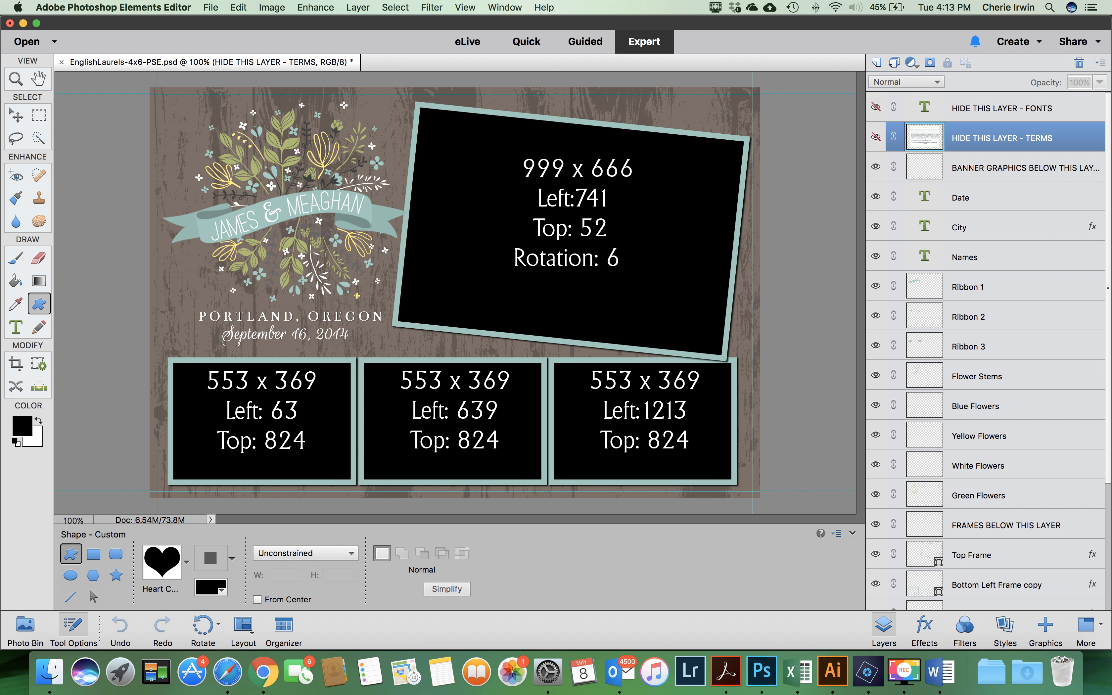
scroll(979, 542, "down", 5)
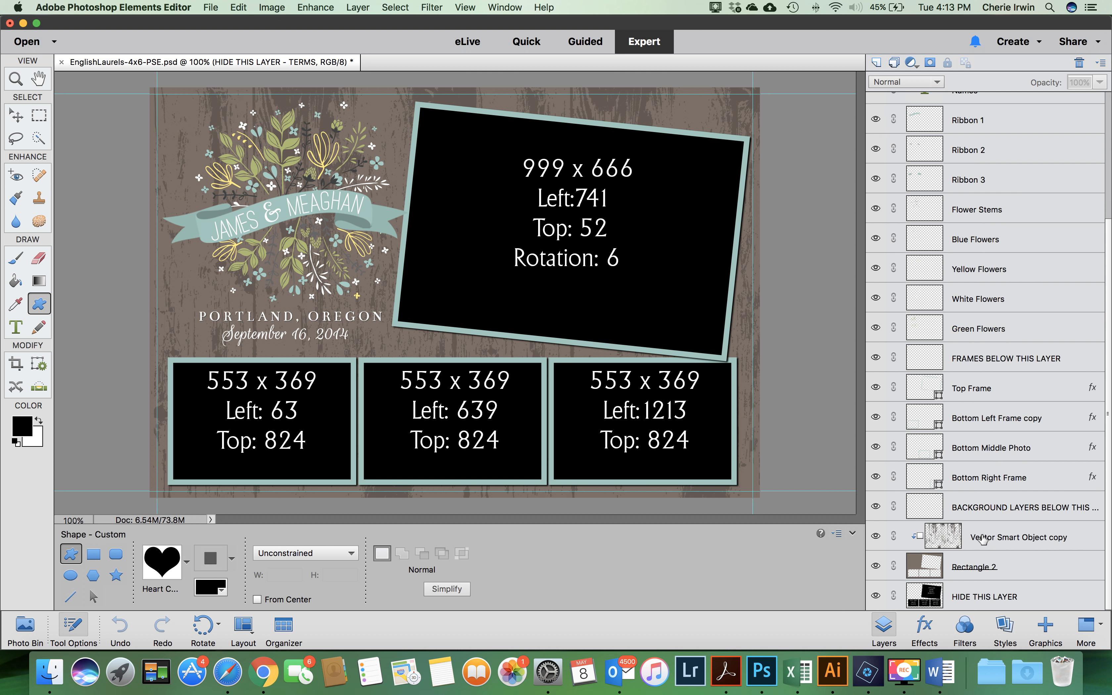
left_click(877, 598)
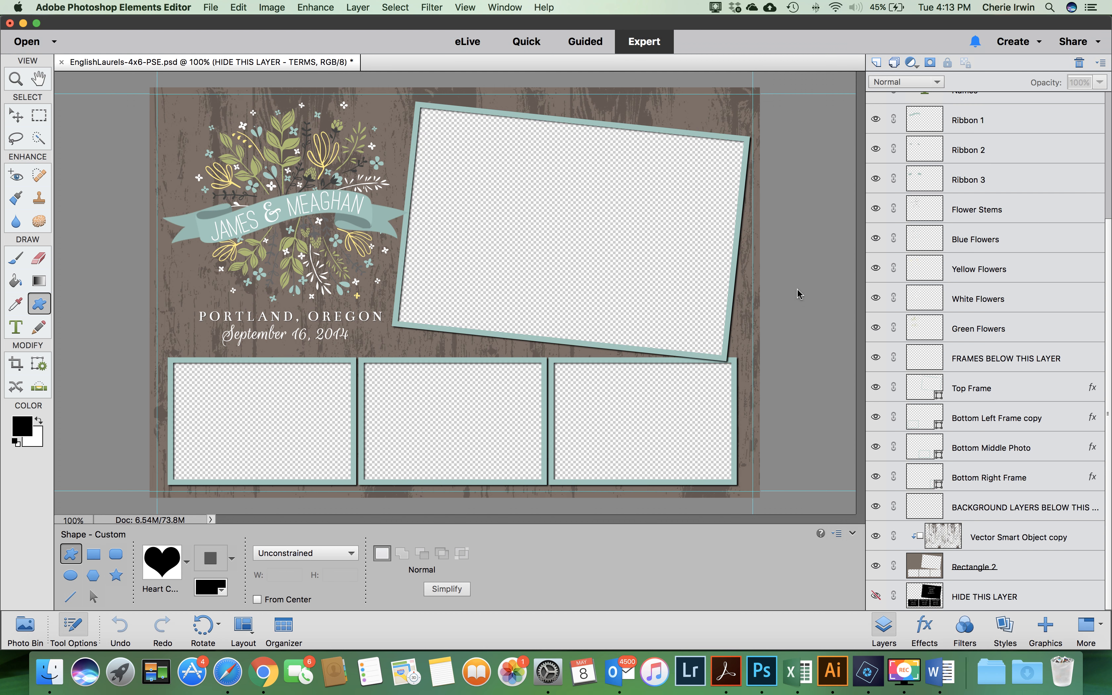
Paste the copied navy and gold color palette image directly above the Ribbon 1 layer.
scroll(1077, 266, "up", 5)
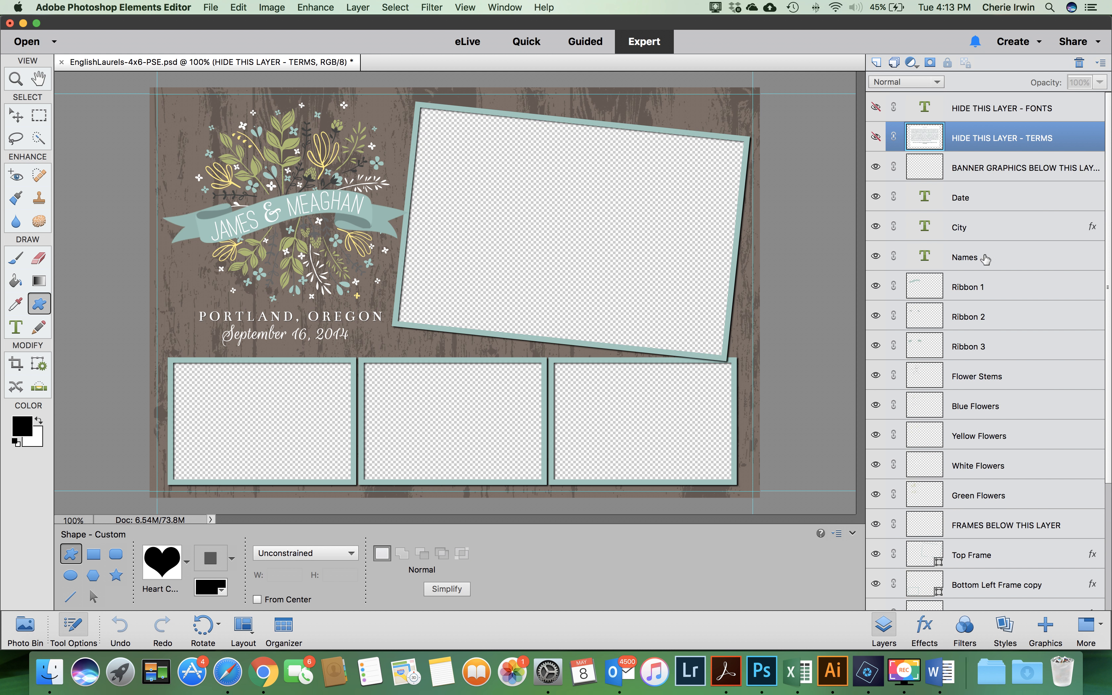
left_click(969, 295)
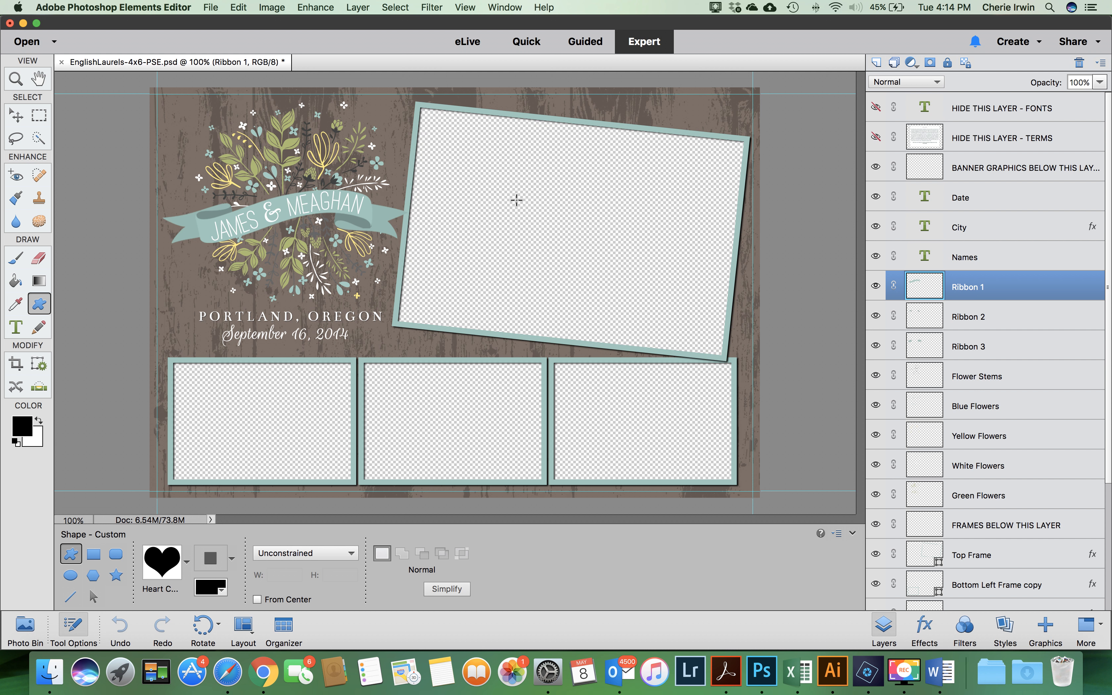
key("super+v")
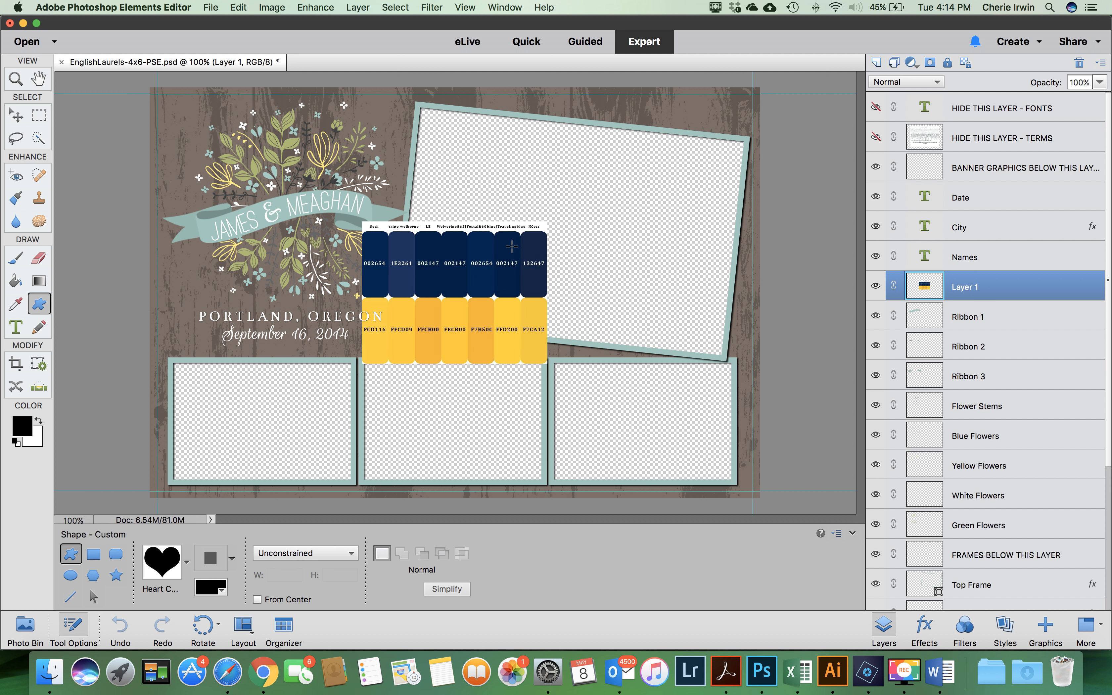
left_click_drag(460, 223, 505, 226)
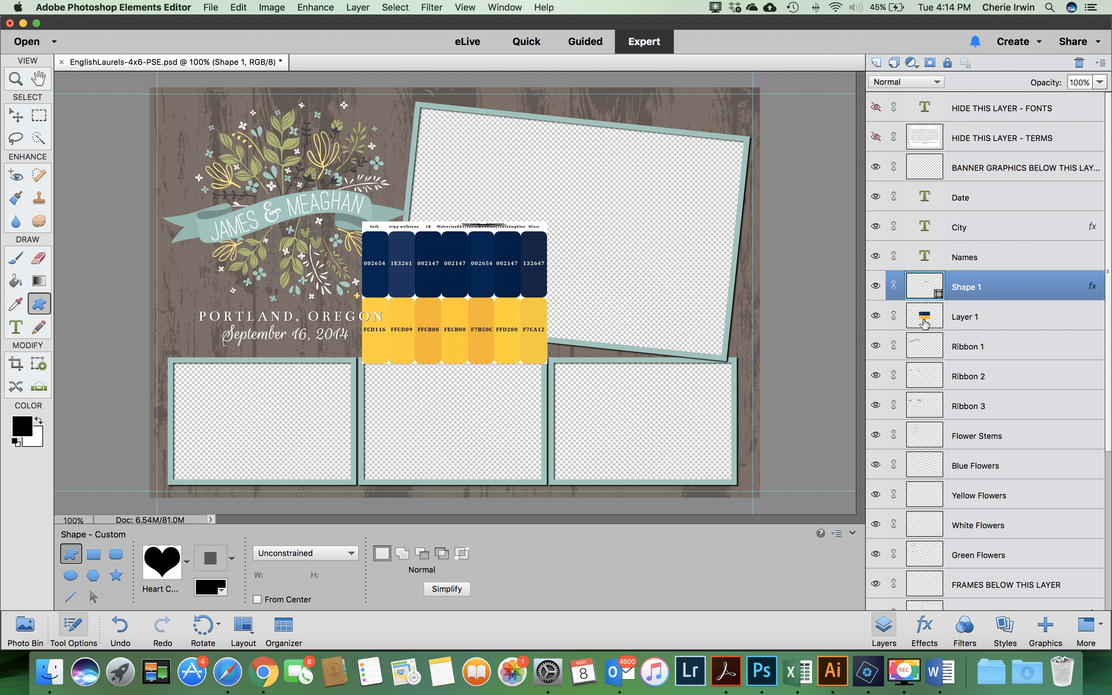
right_click(979, 286)
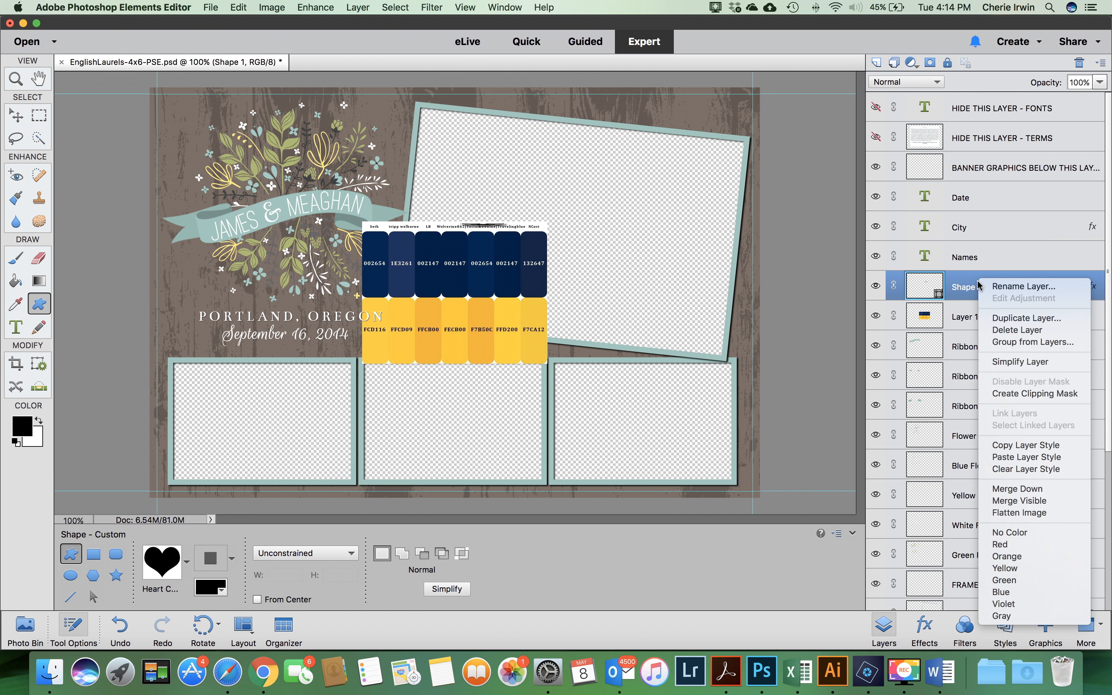
left_click(1009, 330)
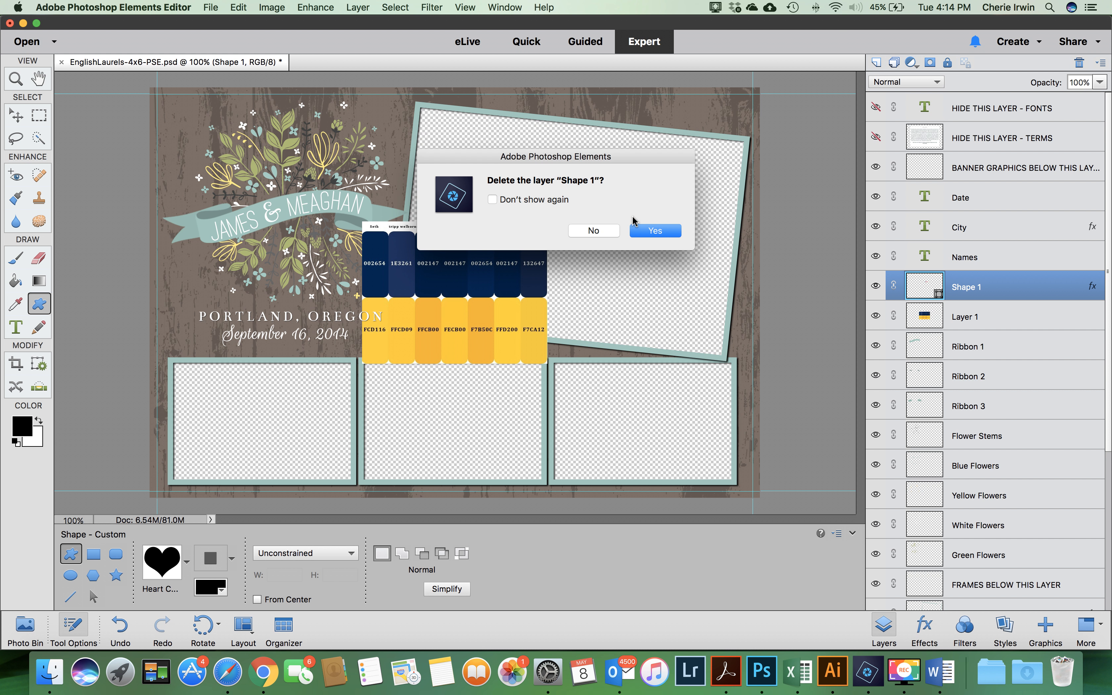
left_click(656, 232)
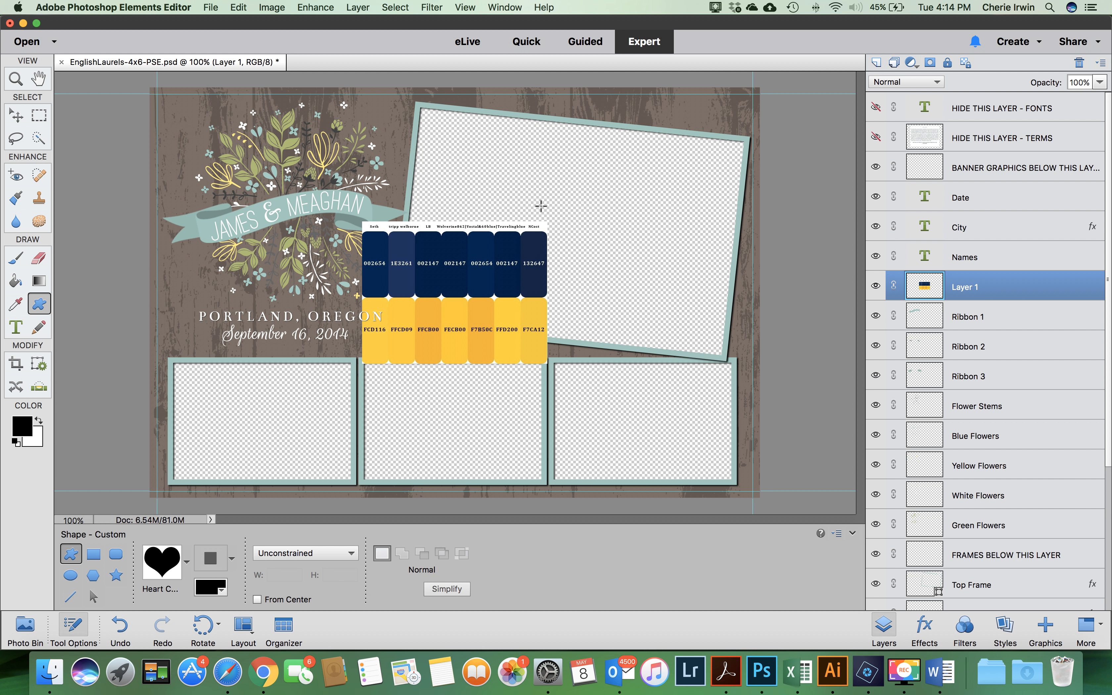
Move the pasted color palette into the empty area of the large tilted photo frame.
left_click(39, 79)
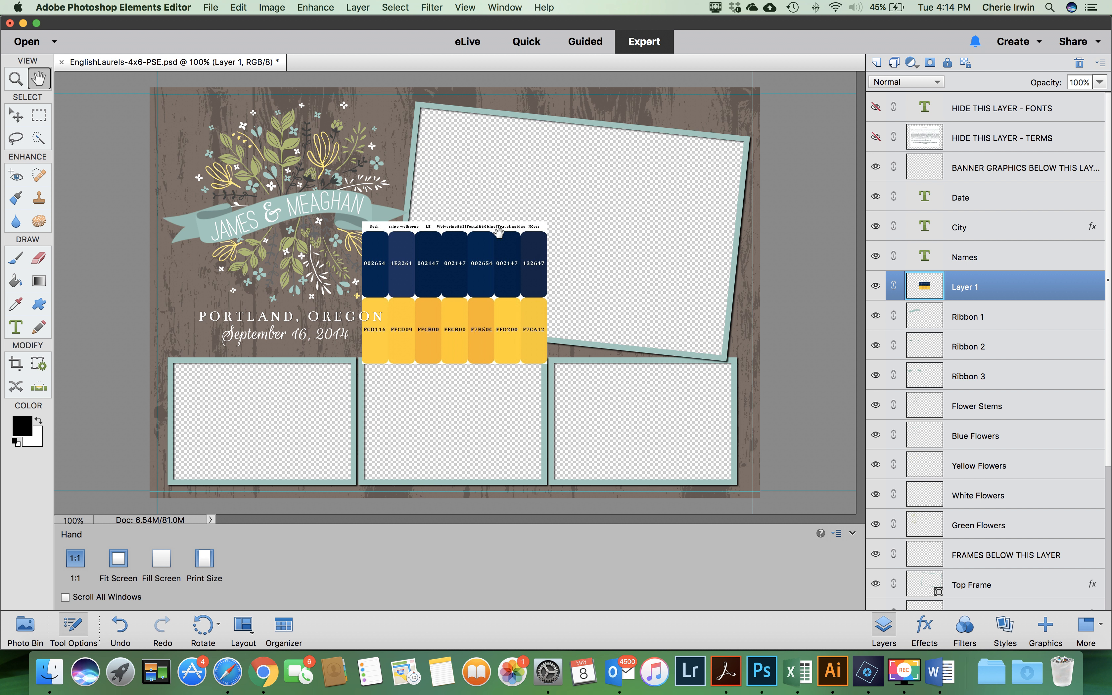
left_click(16, 79)
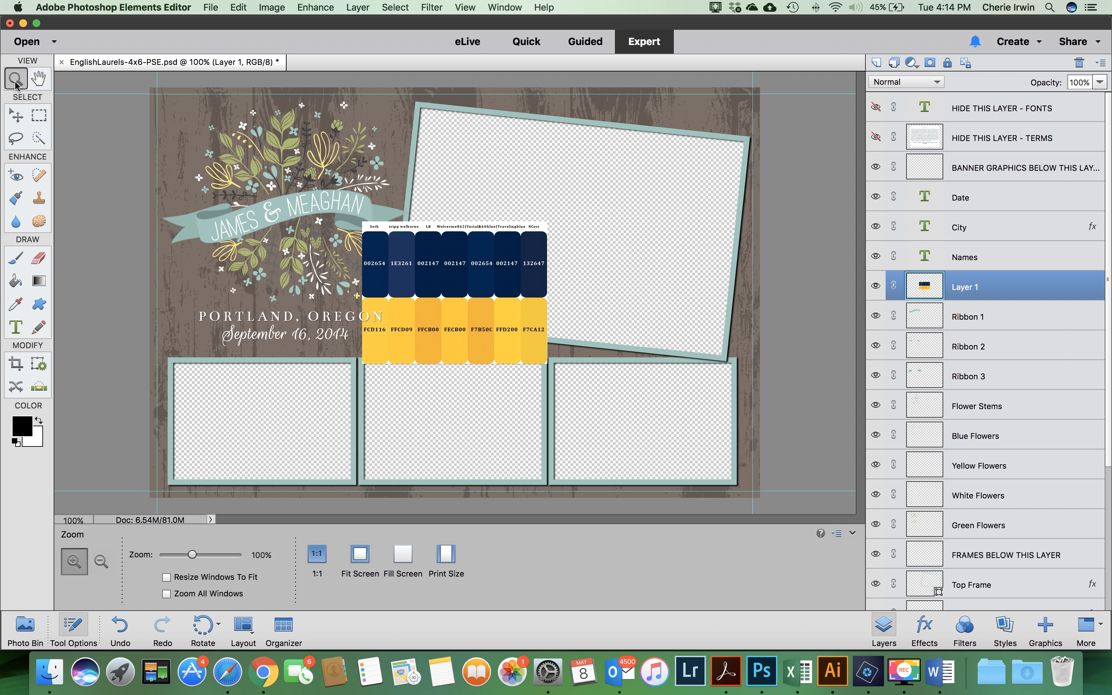
left_click(18, 117)
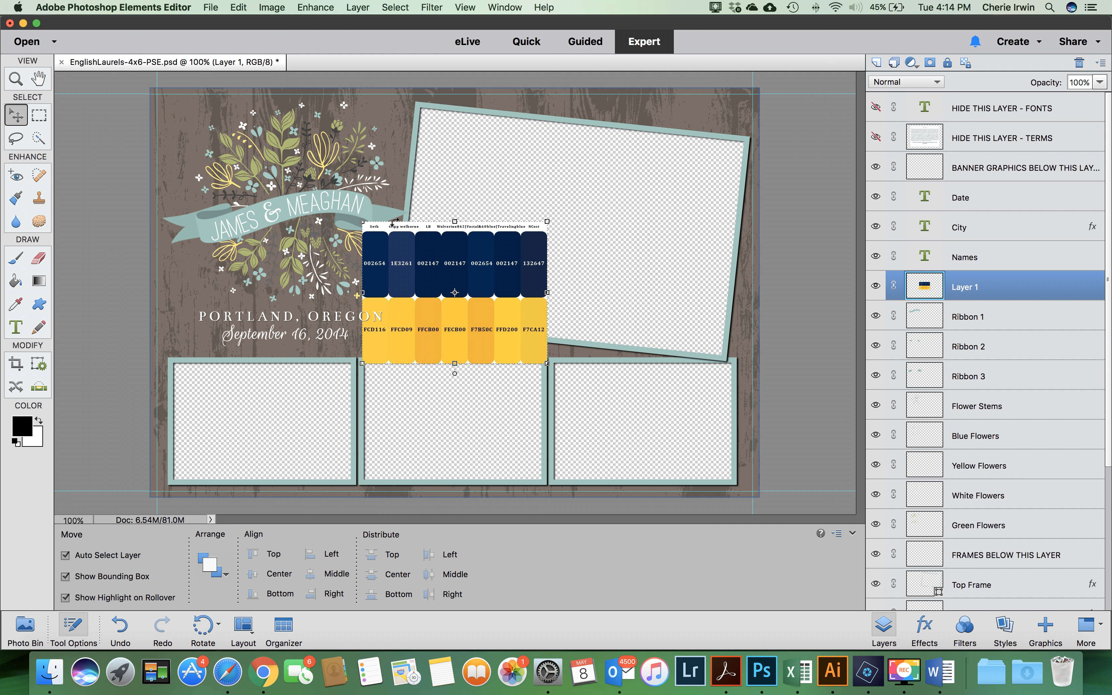
left_click_drag(418, 232, 550, 167)
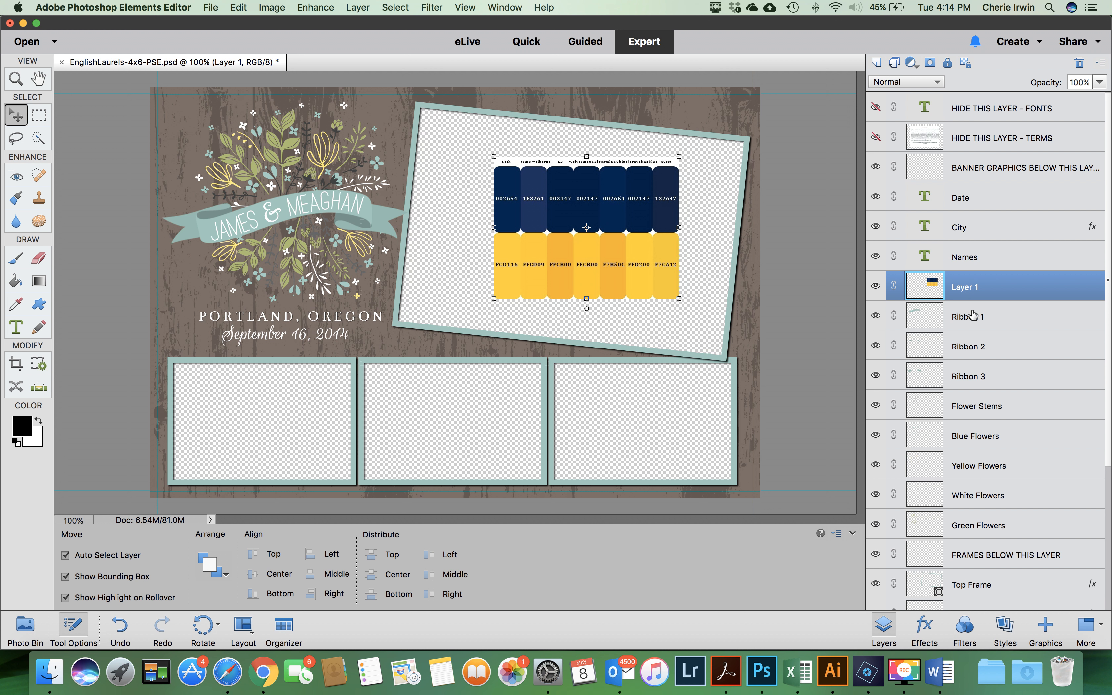
Add a Solid Color fill layer above Ribbon 1, using the previous layer to create a clipping mask.
left_click(959, 318)
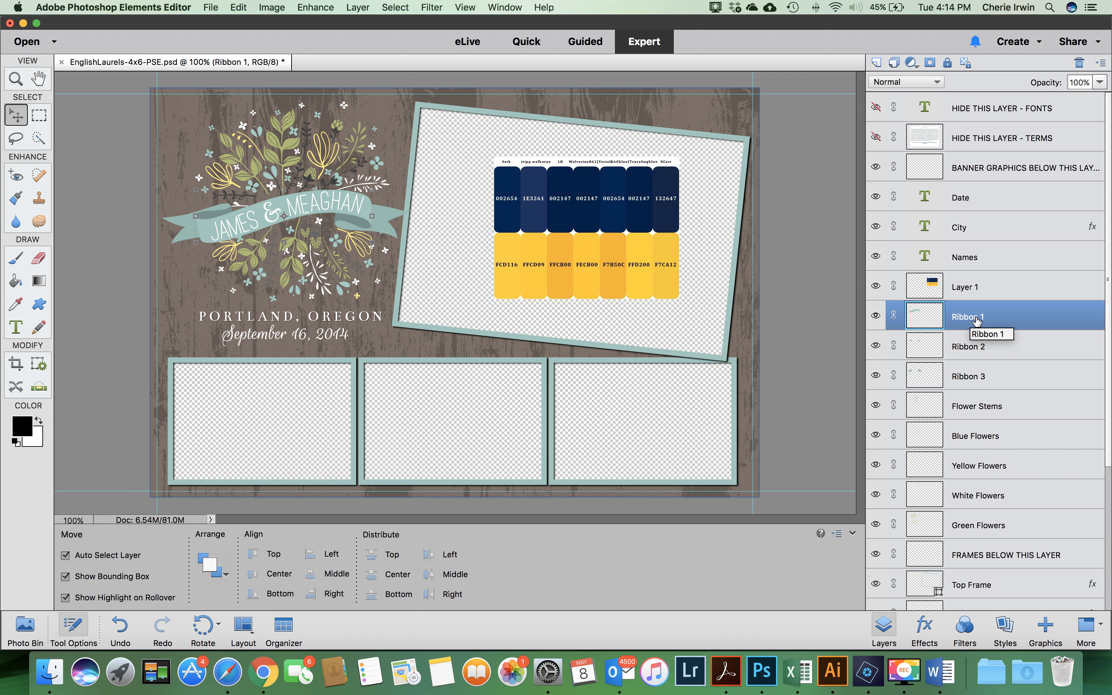
left_click(358, 8)
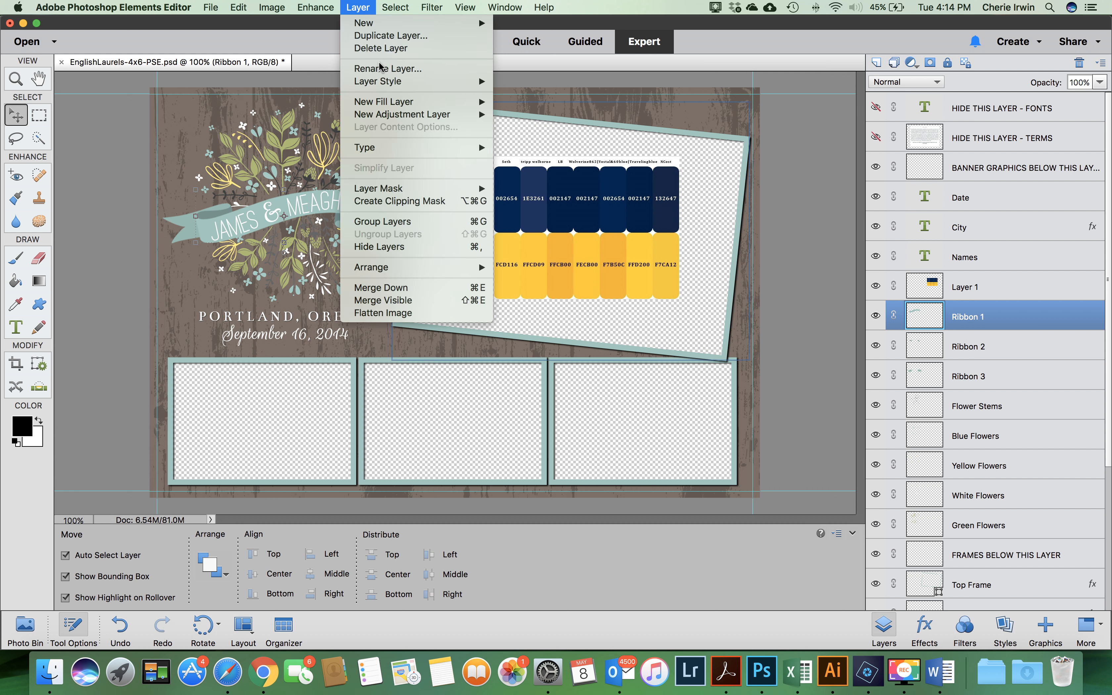
mouse_move(382, 108)
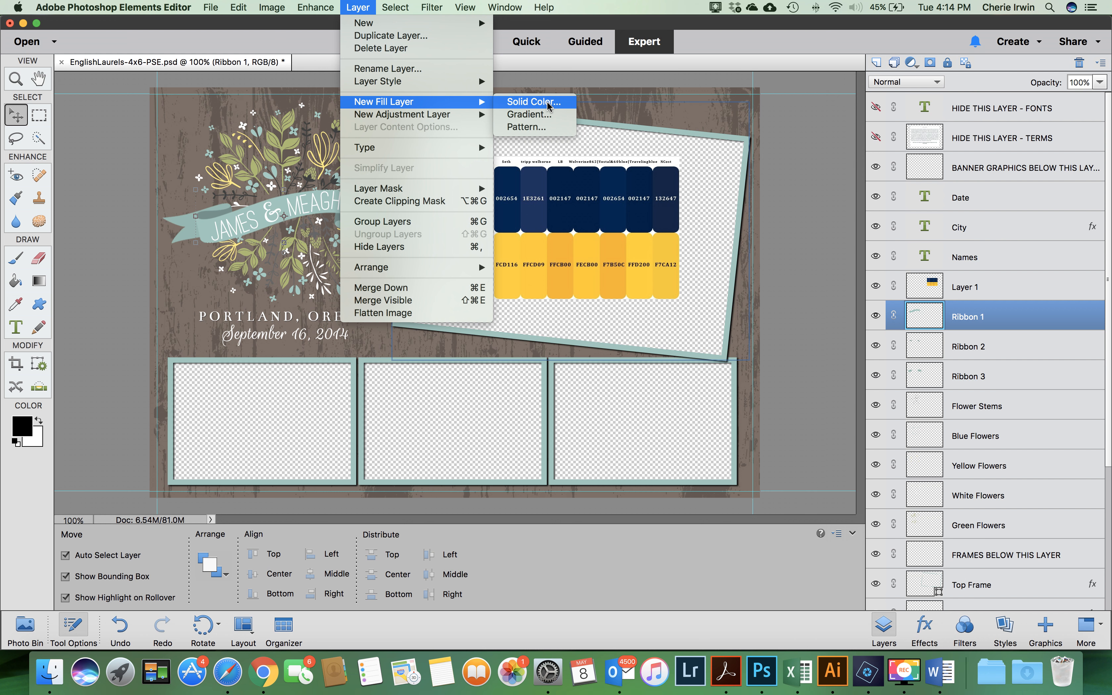
left_click(548, 103)
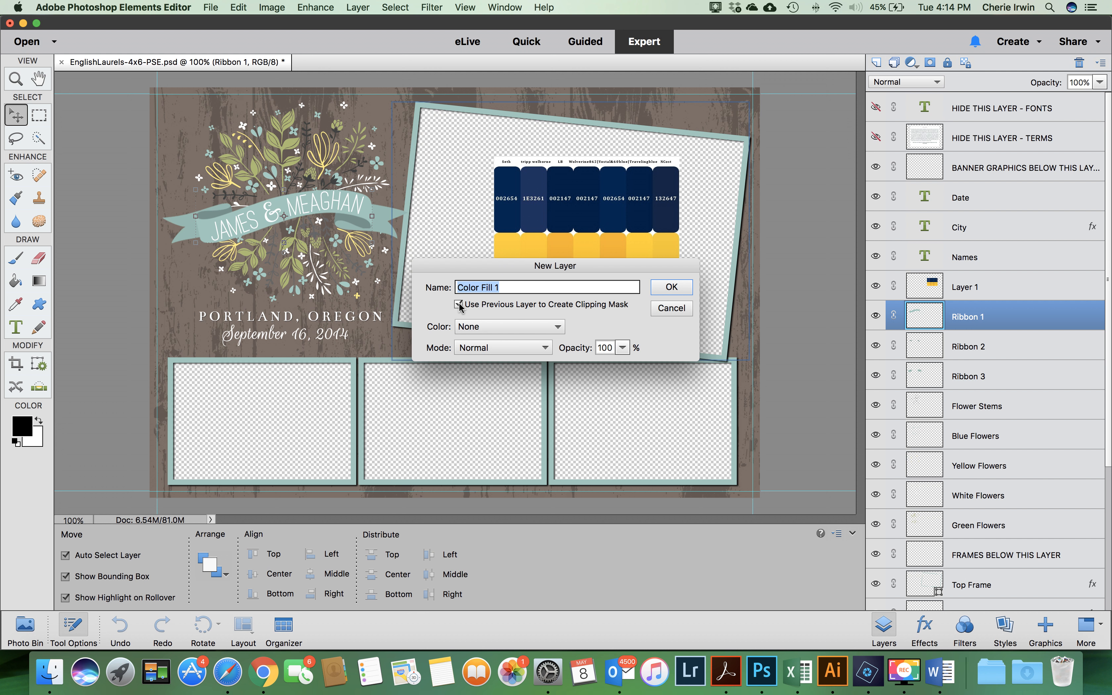
left_click(661, 293)
left_click(671, 287)
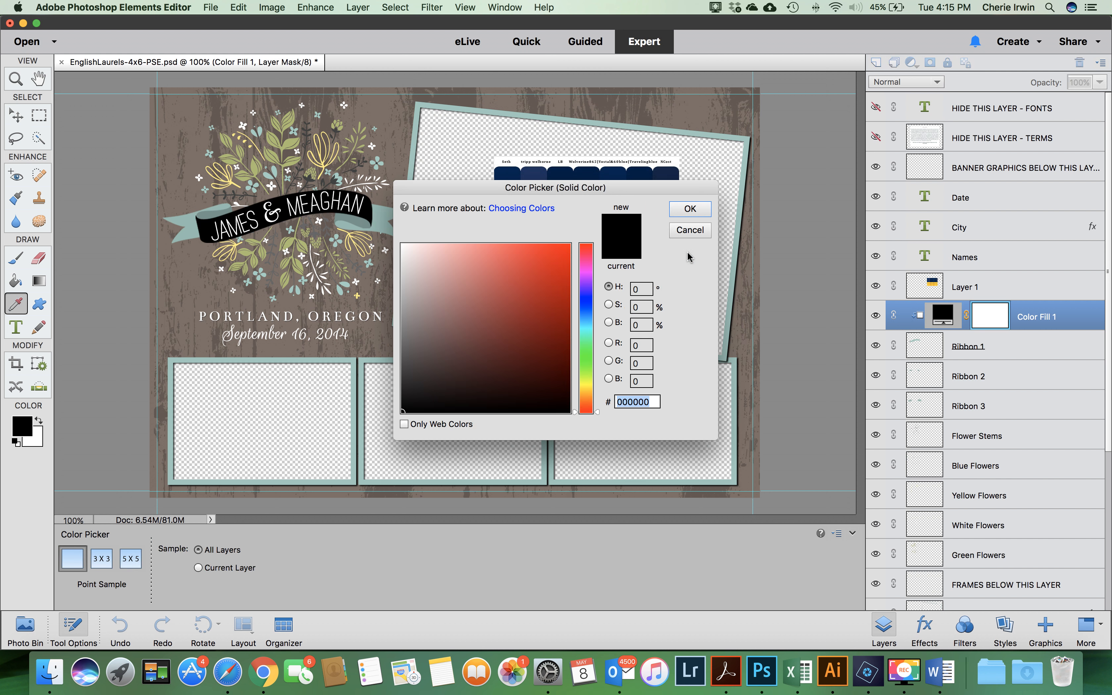
Set the Ribbon 1 fill to navy 002653, sampled from the palette's 002654 swatch.
left_click_drag(666, 188, 828, 183)
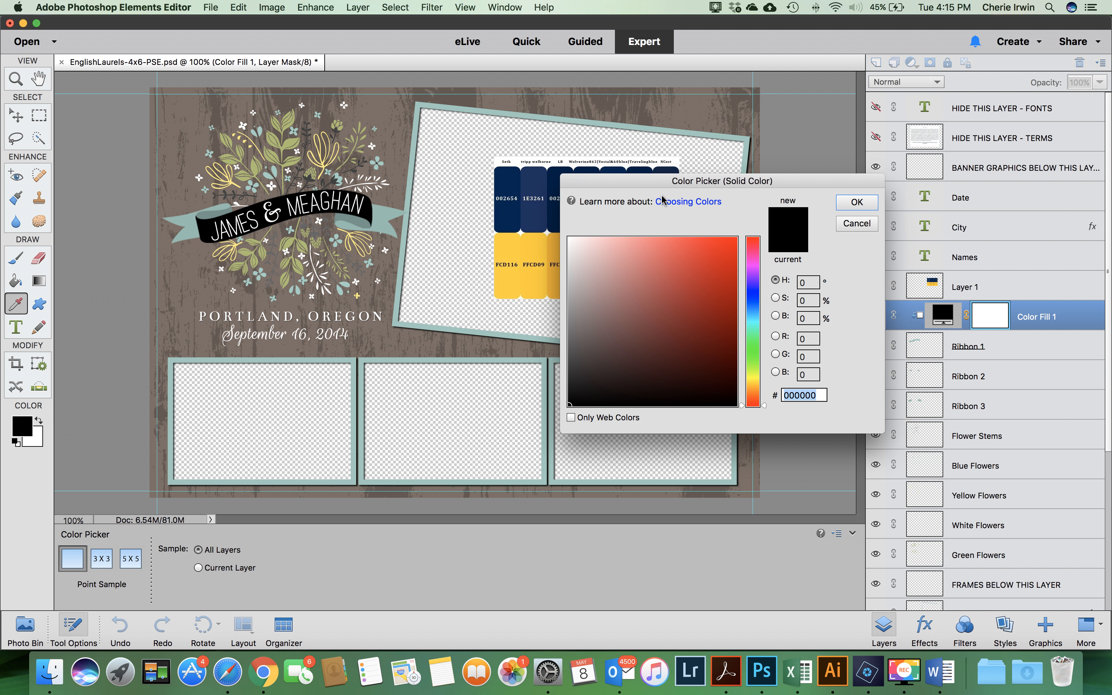
left_click_drag(676, 181, 525, 317)
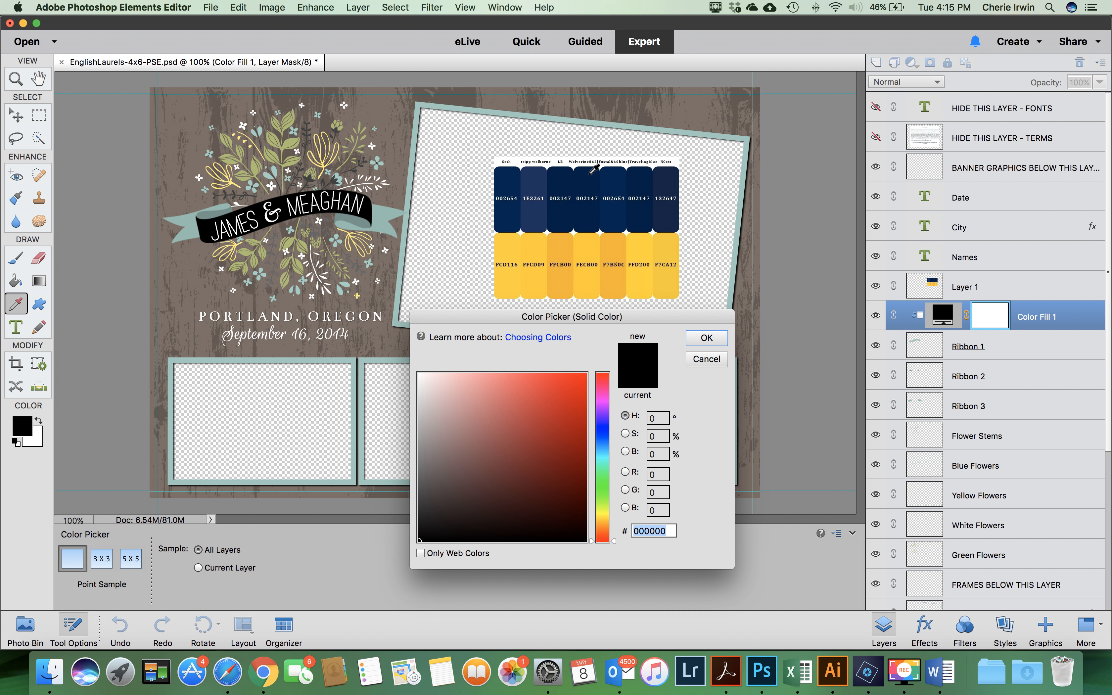
left_click(510, 176)
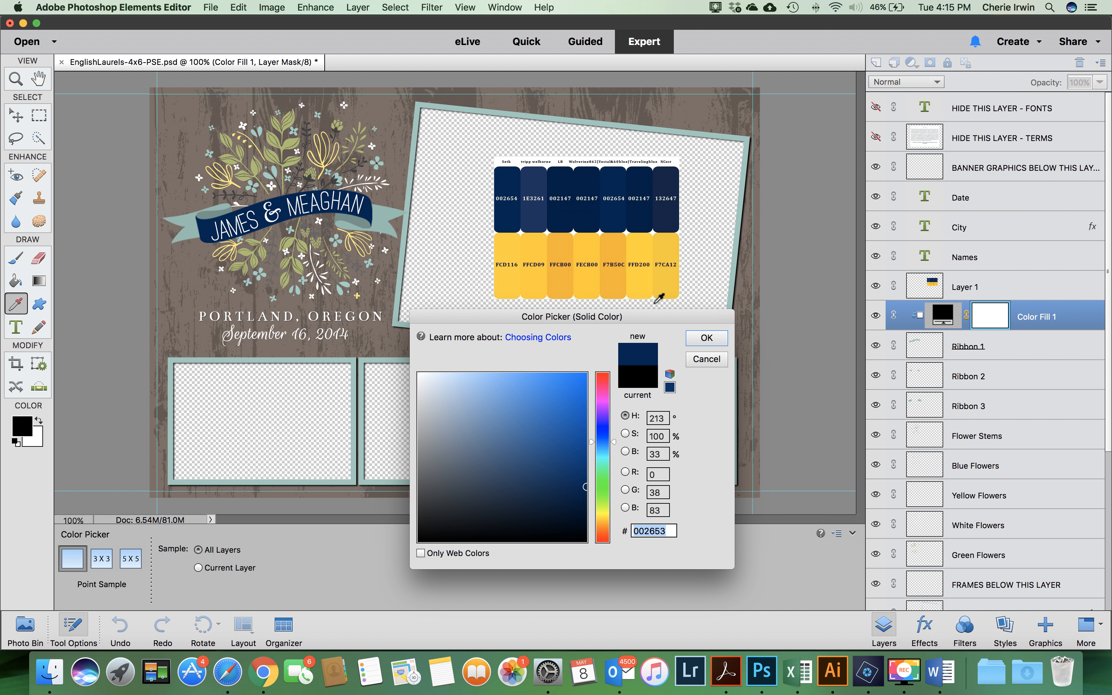
left_click(711, 341)
left_click(711, 341)
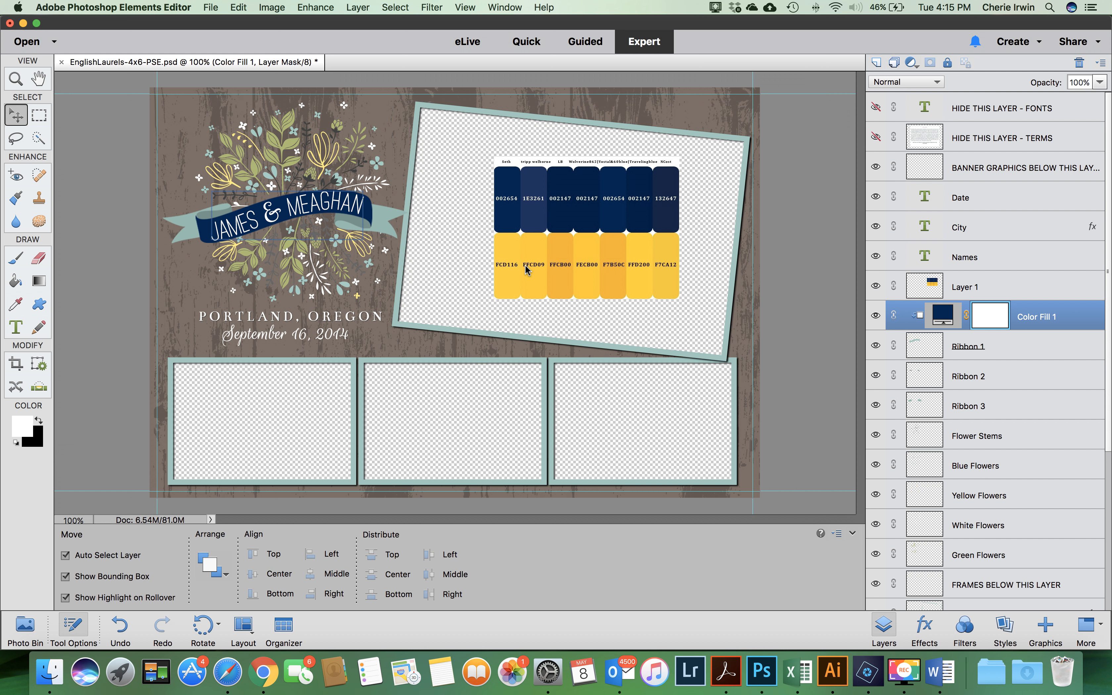
Add a Solid Color fill layer above Ribbon 2, clipped to that layer.
left_click(969, 376)
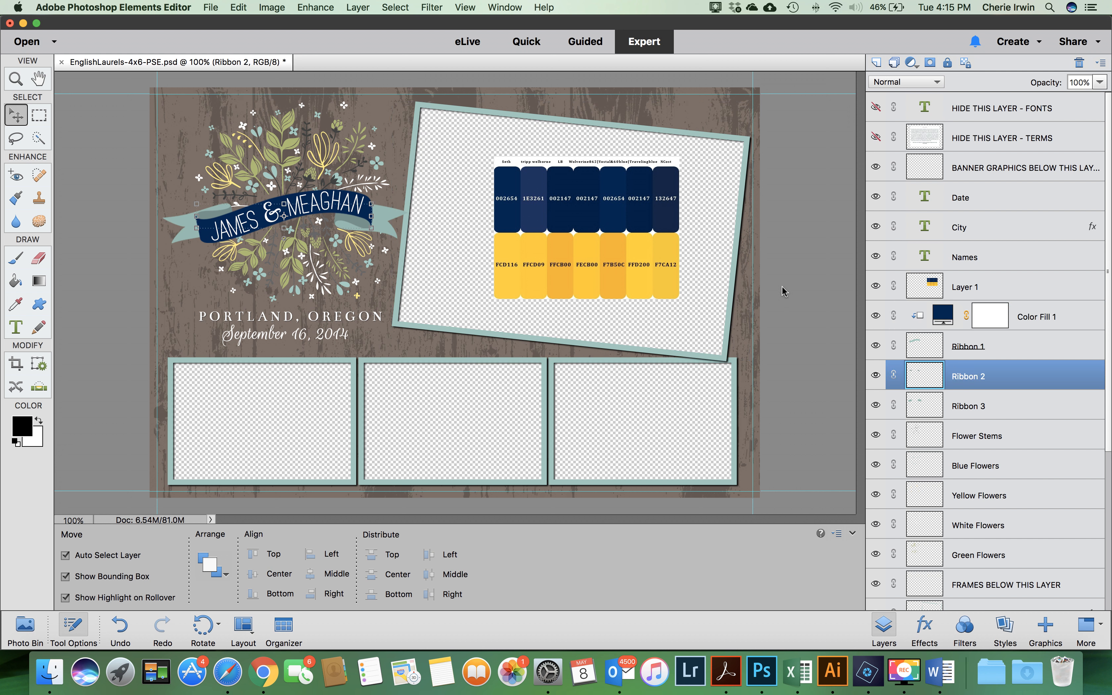
left_click(357, 7)
mouse_move(383, 102)
left_click(546, 103)
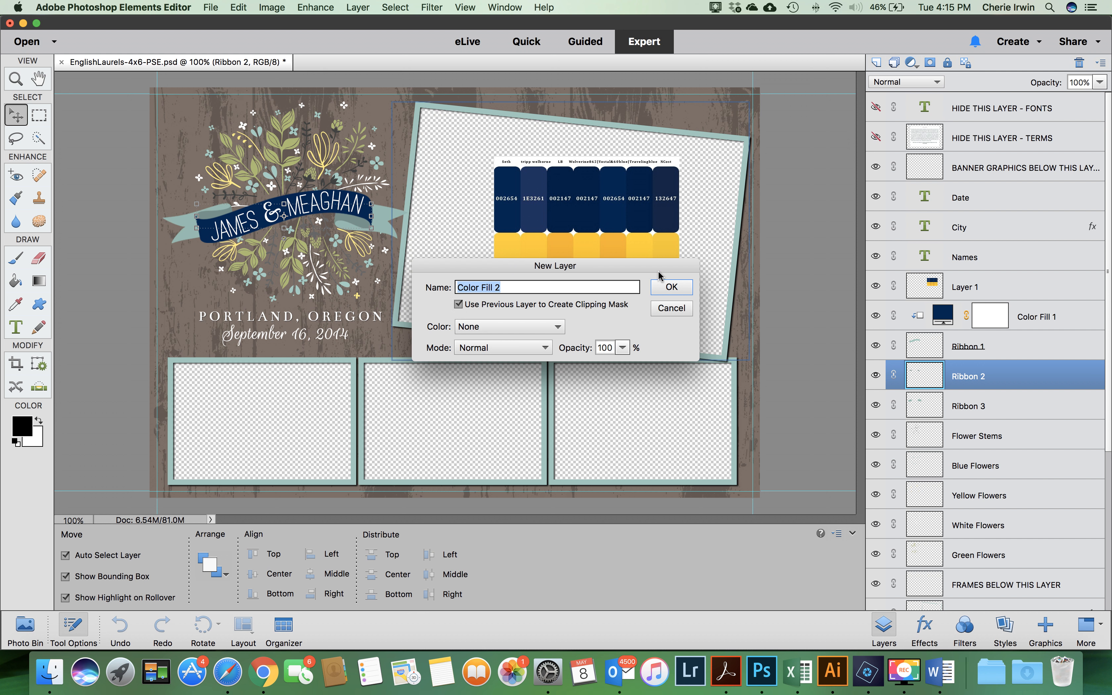
left_click(669, 289)
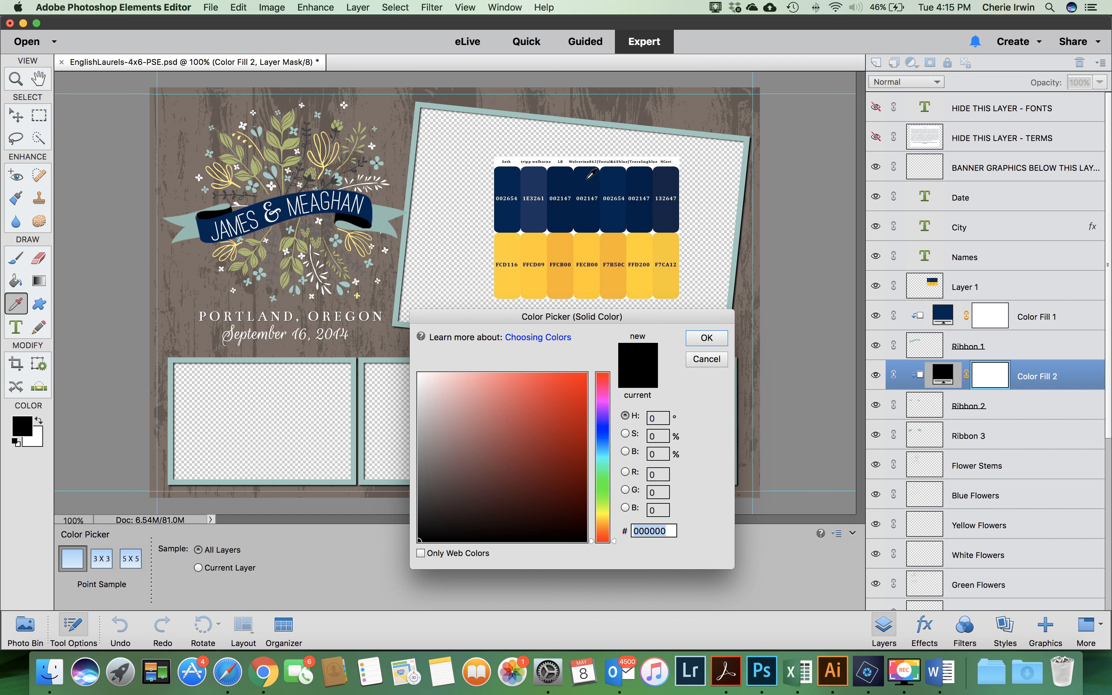
Try several navy swatches for the Ribbon 2 fill and apply 1d3261, sampled from the 1E3261 swatch.
left_click(588, 180)
left_click(540, 186)
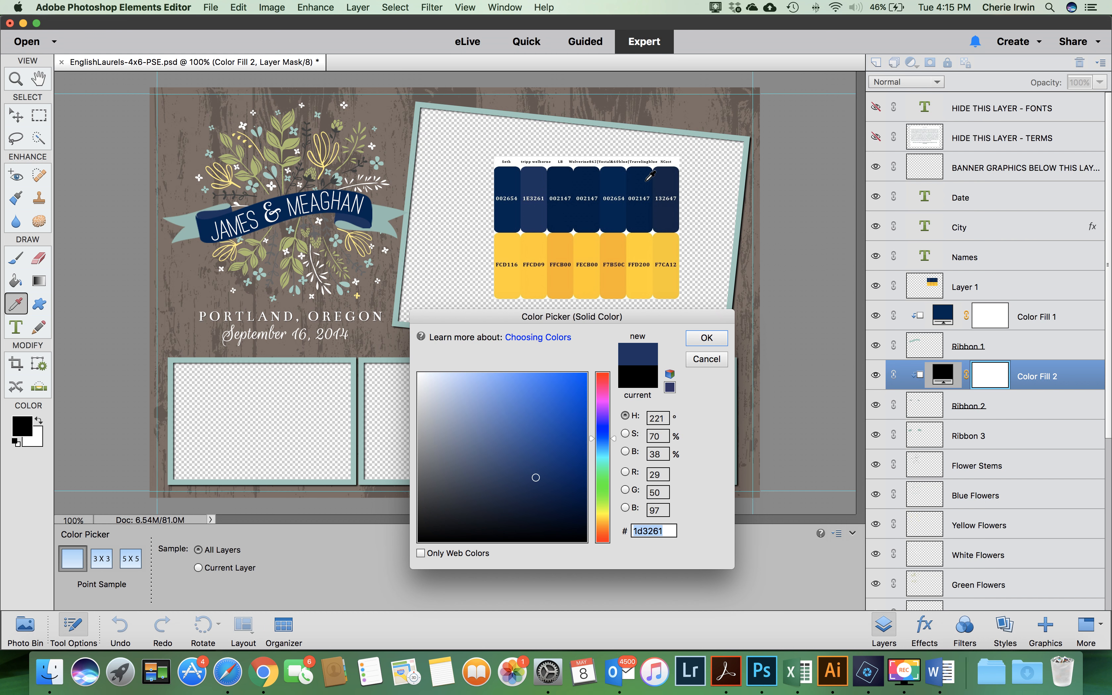
left_click(664, 175)
left_click(609, 176)
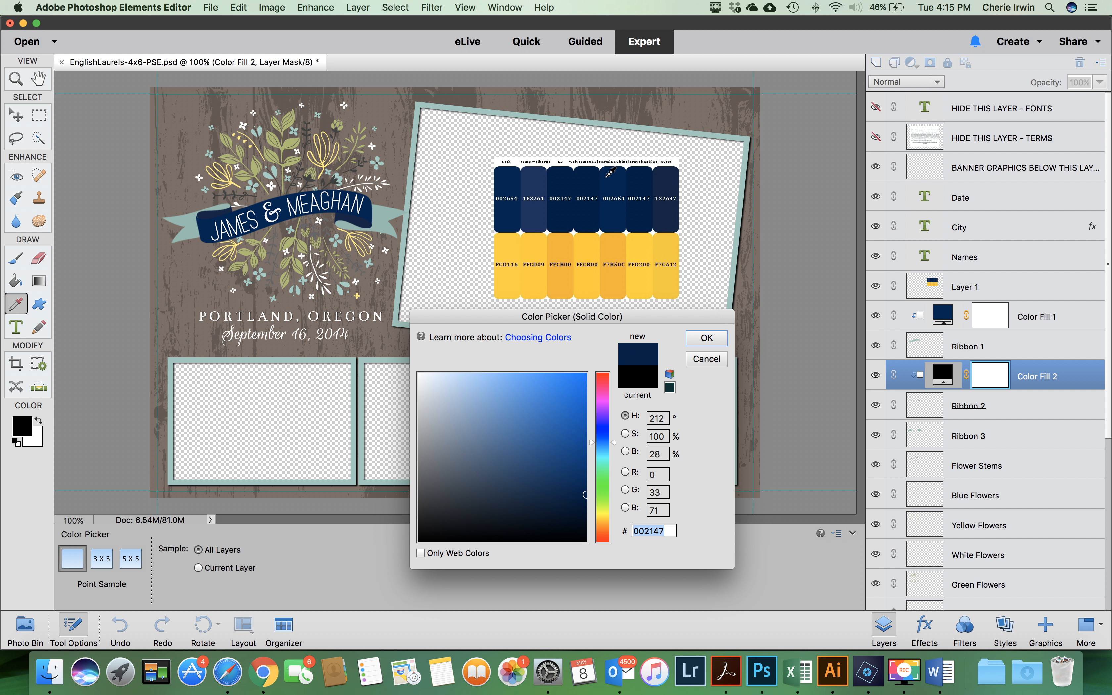
left_click(604, 175)
left_click(594, 175)
left_click(536, 180)
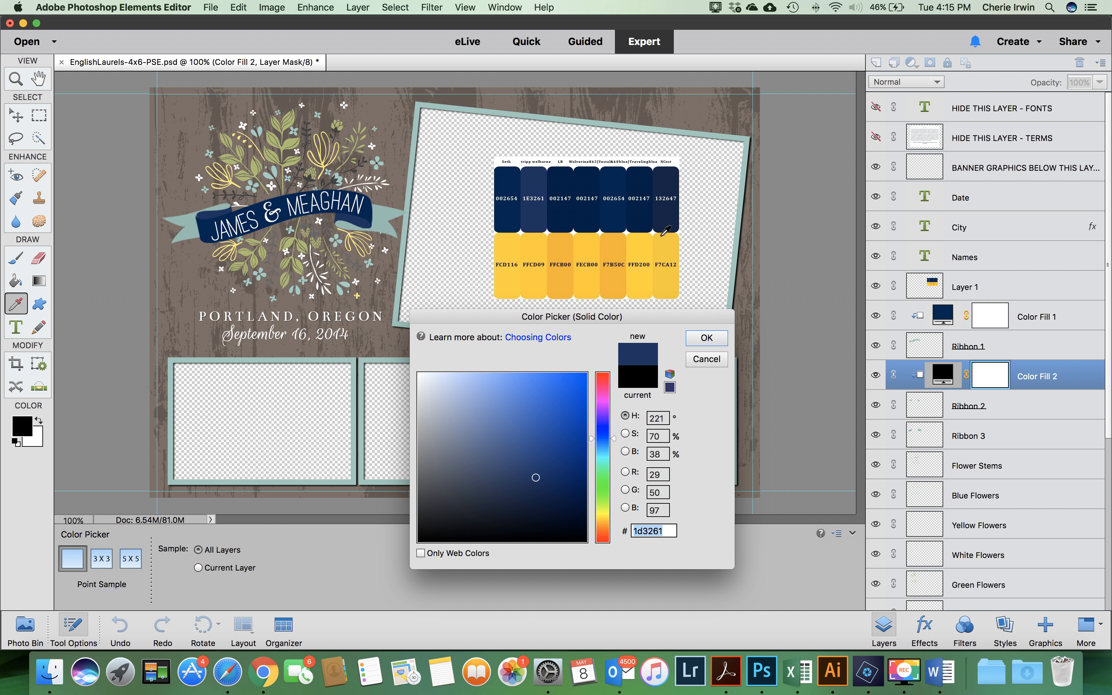
left_click(708, 338)
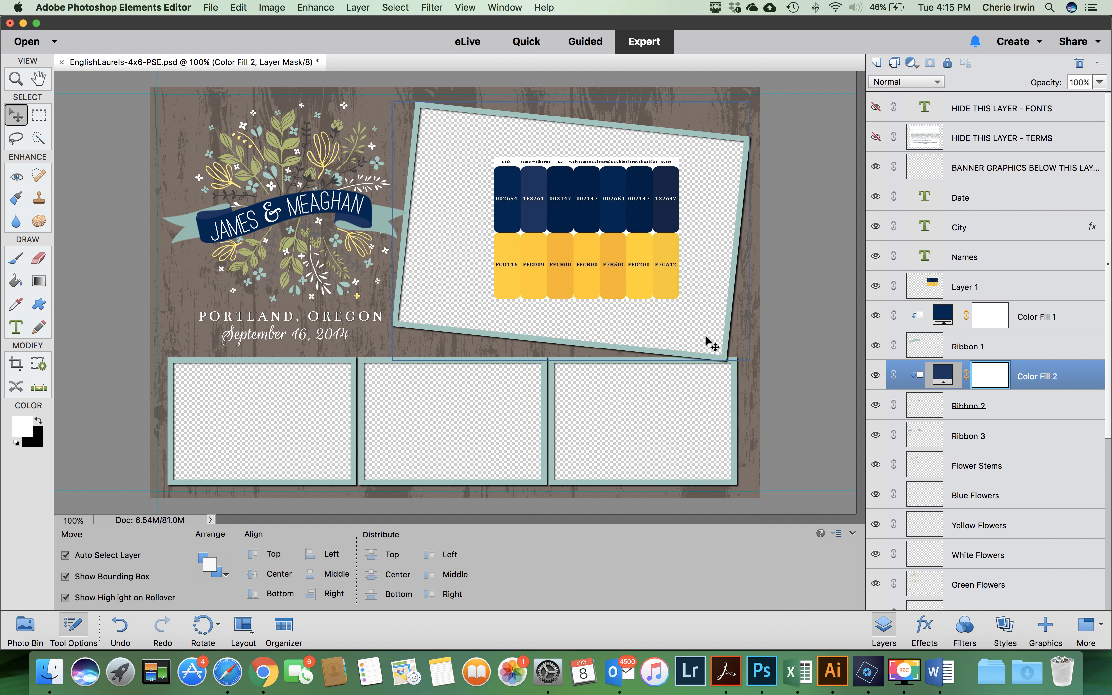
Add a Solid Color fill layer clipped to Ribbon 3, set to navy 002653 sampled from the recolored center ribbon.
left_click(986, 437)
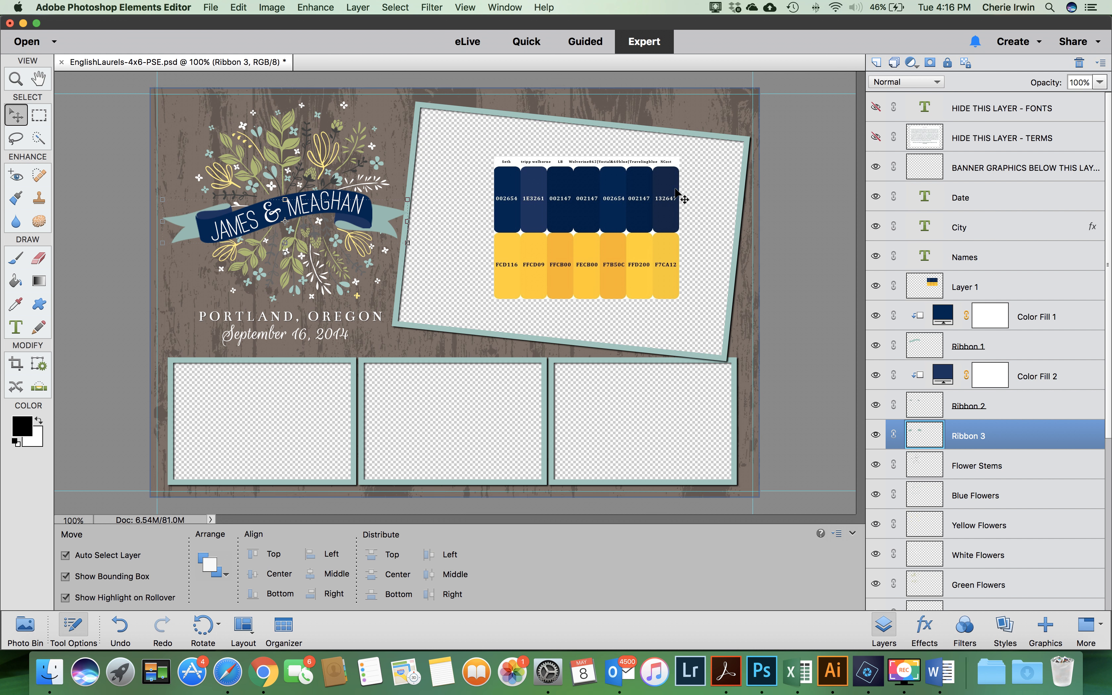
left_click(358, 8)
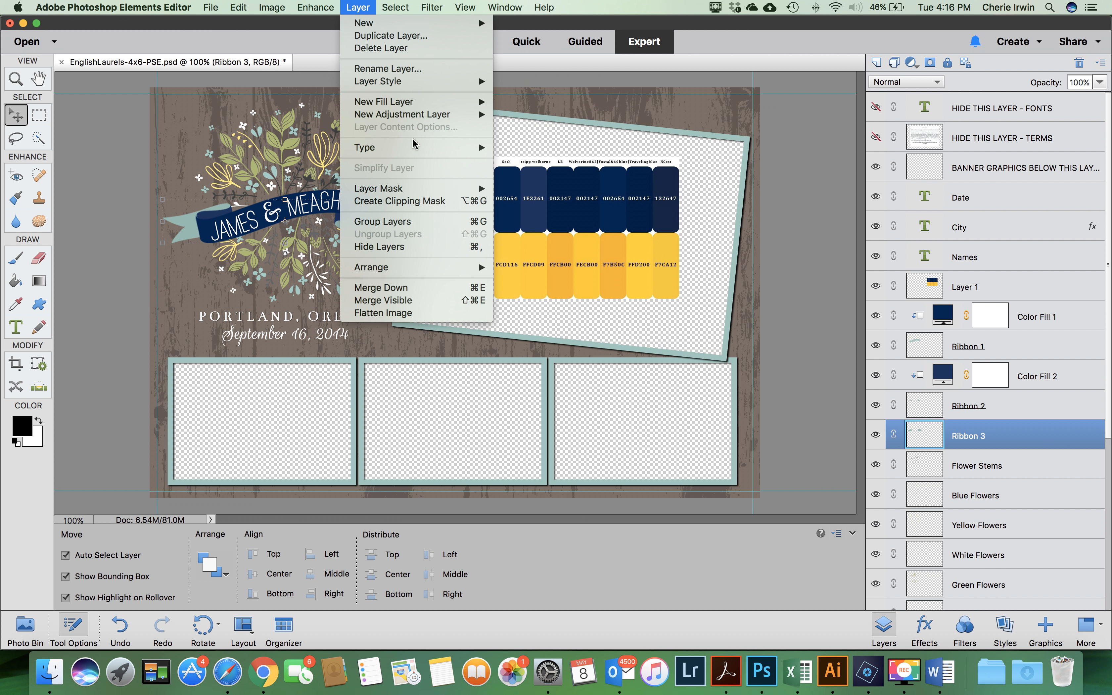
mouse_move(416, 101)
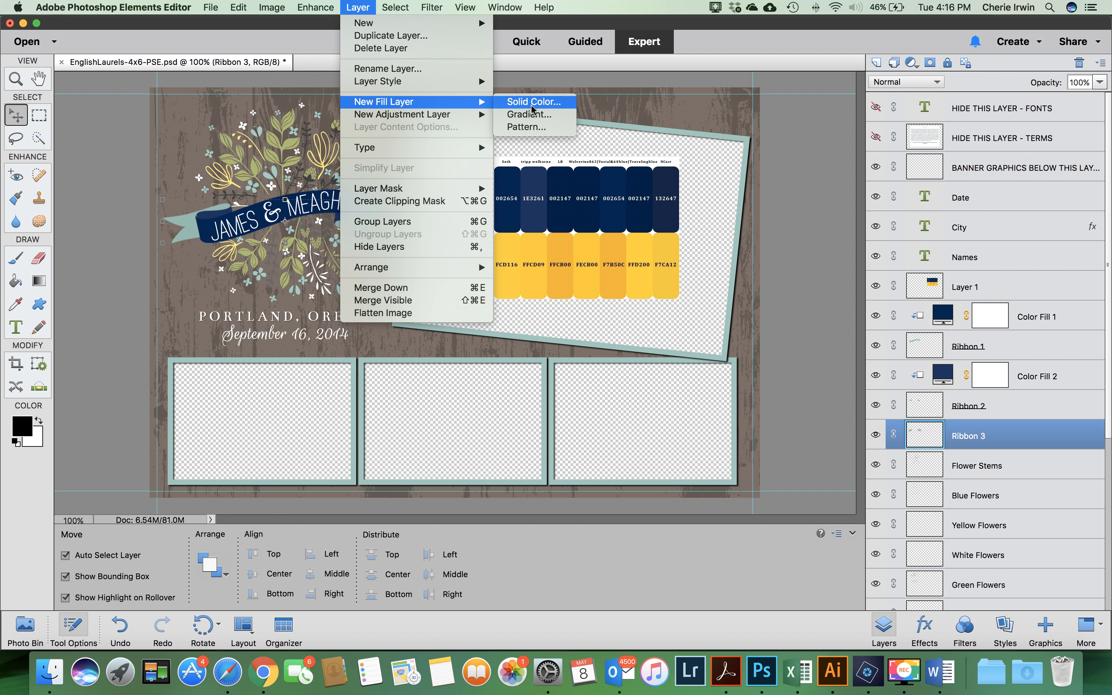
left_click(528, 101)
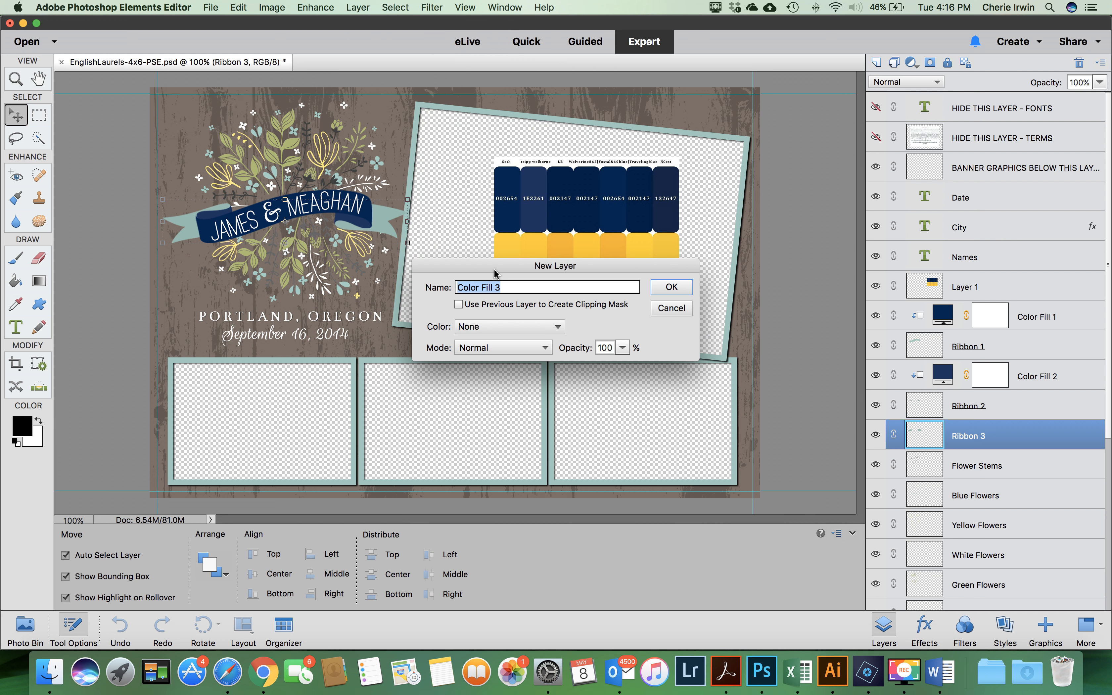
left_click(459, 304)
left_click(673, 293)
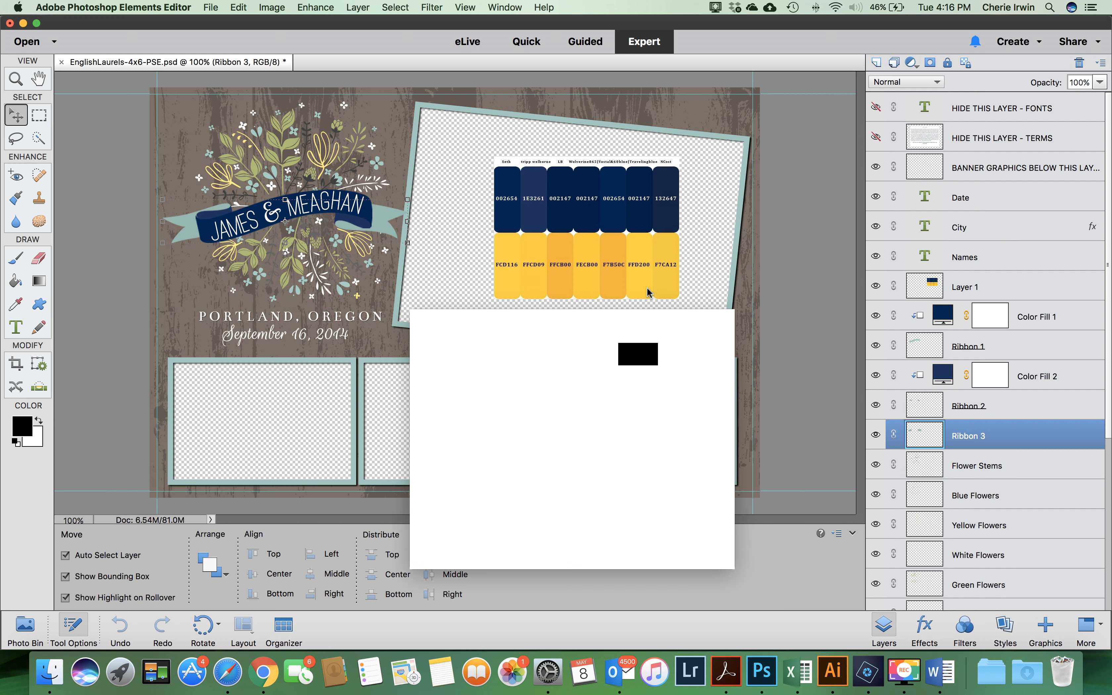
left_click(369, 204)
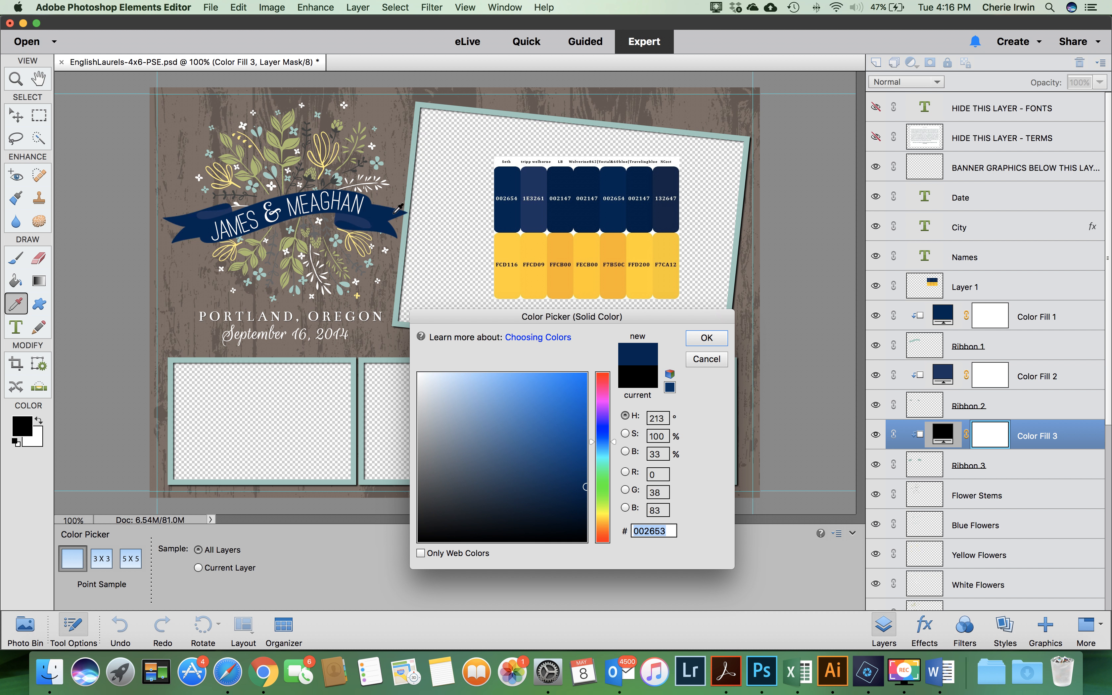
left_click(706, 338)
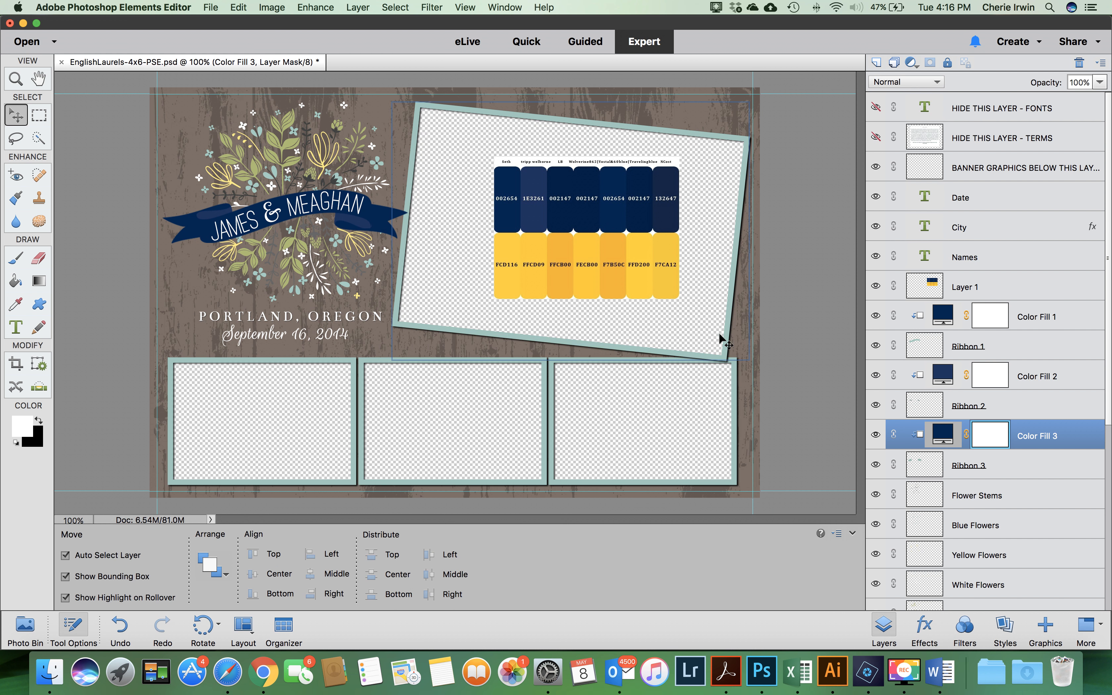
Add a Solid Color fill layer above Blue Flowers, using the previous layer to create a clipping mask.
scroll(973, 467, "down", 3)
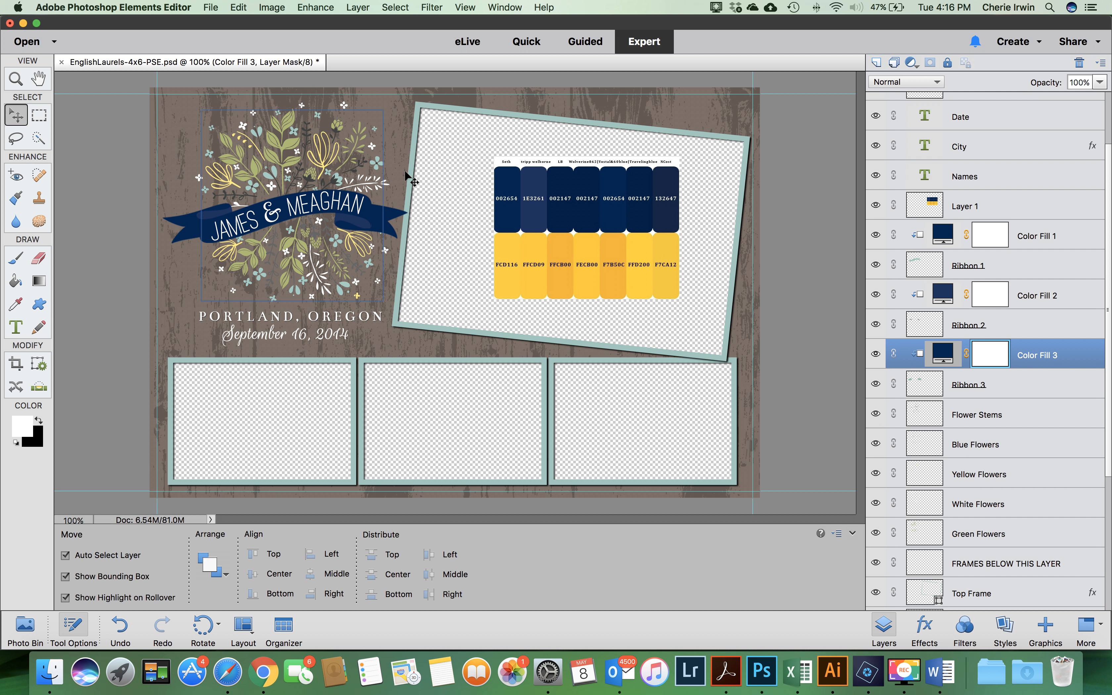
left_click(978, 448)
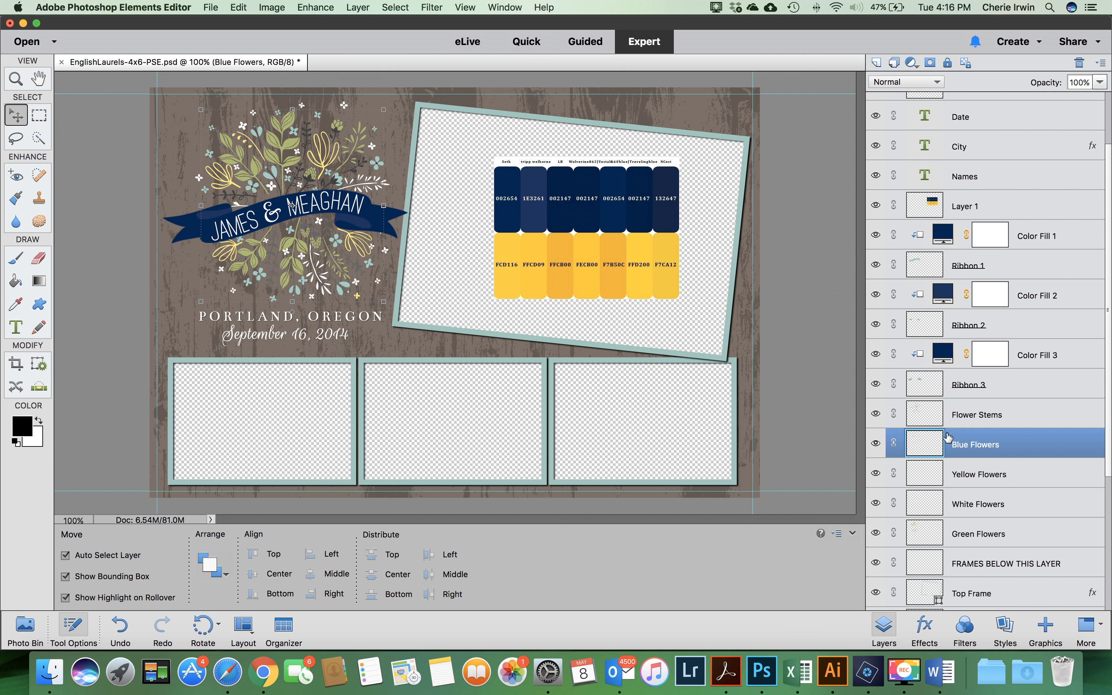
left_click(356, 9)
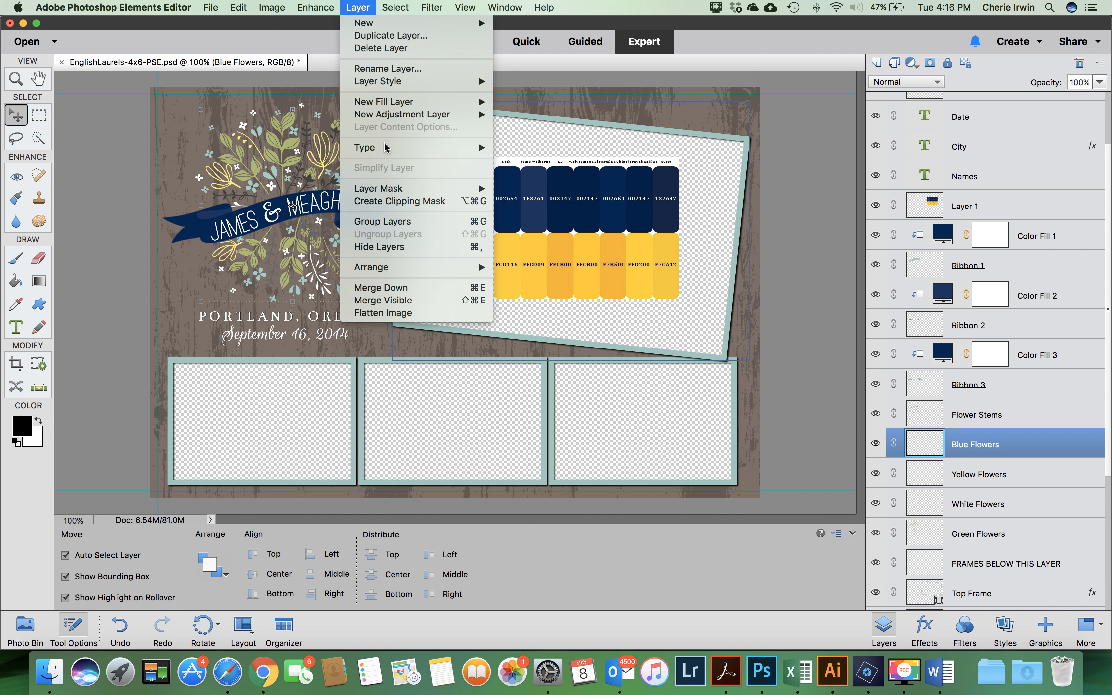
mouse_move(386, 102)
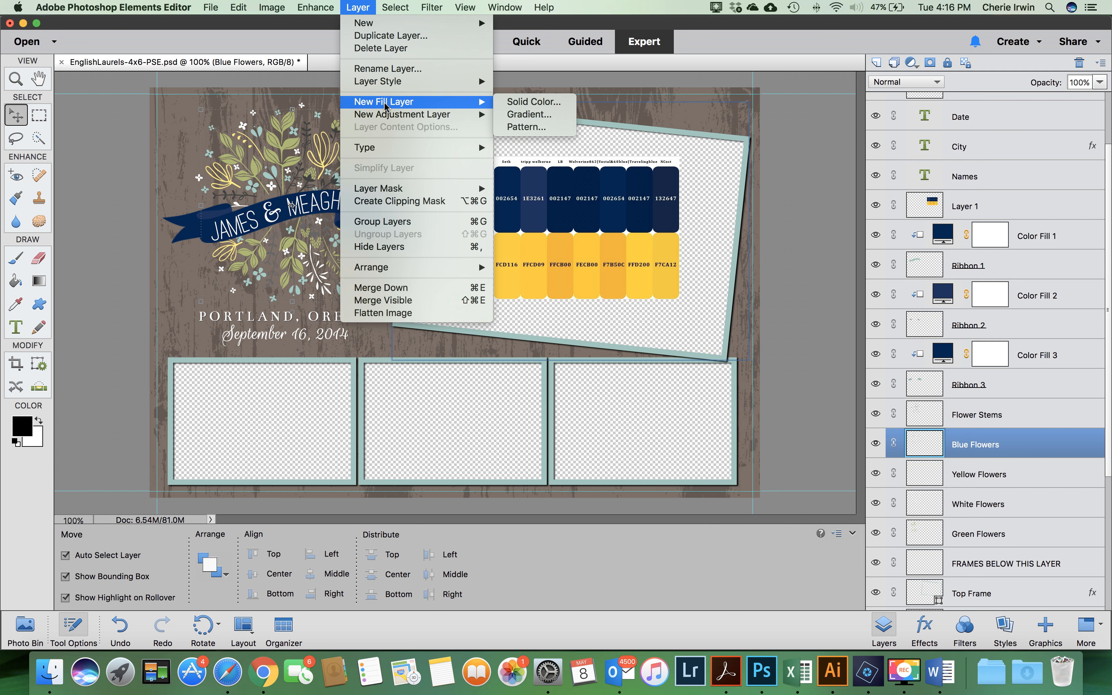
left_click(519, 102)
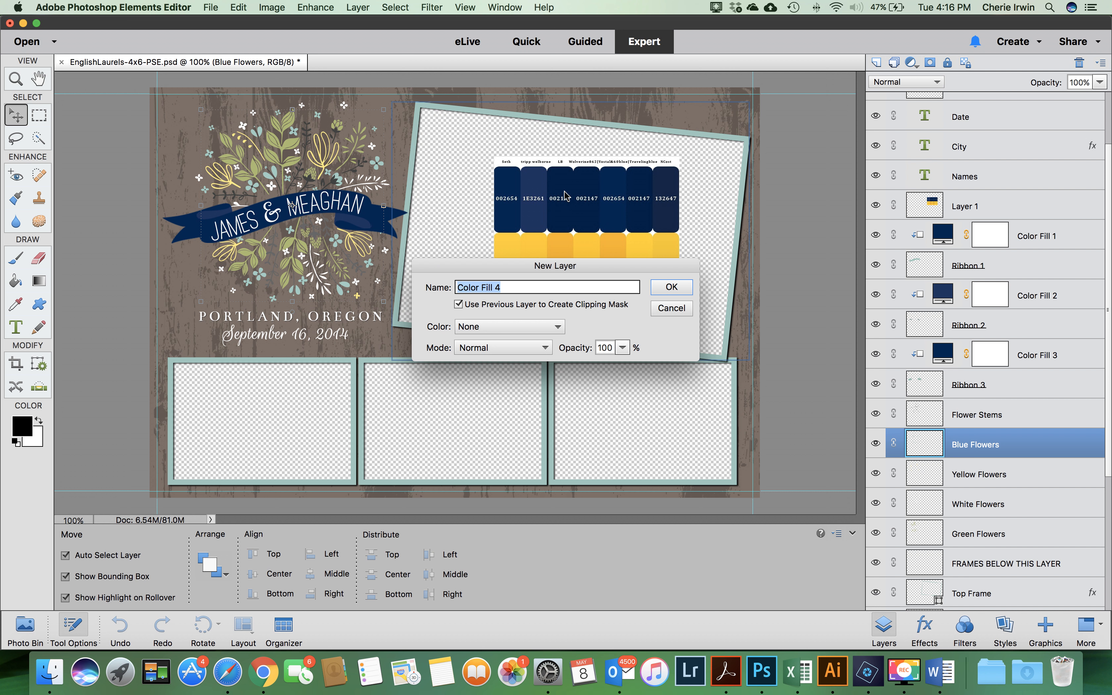
left_click(671, 287)
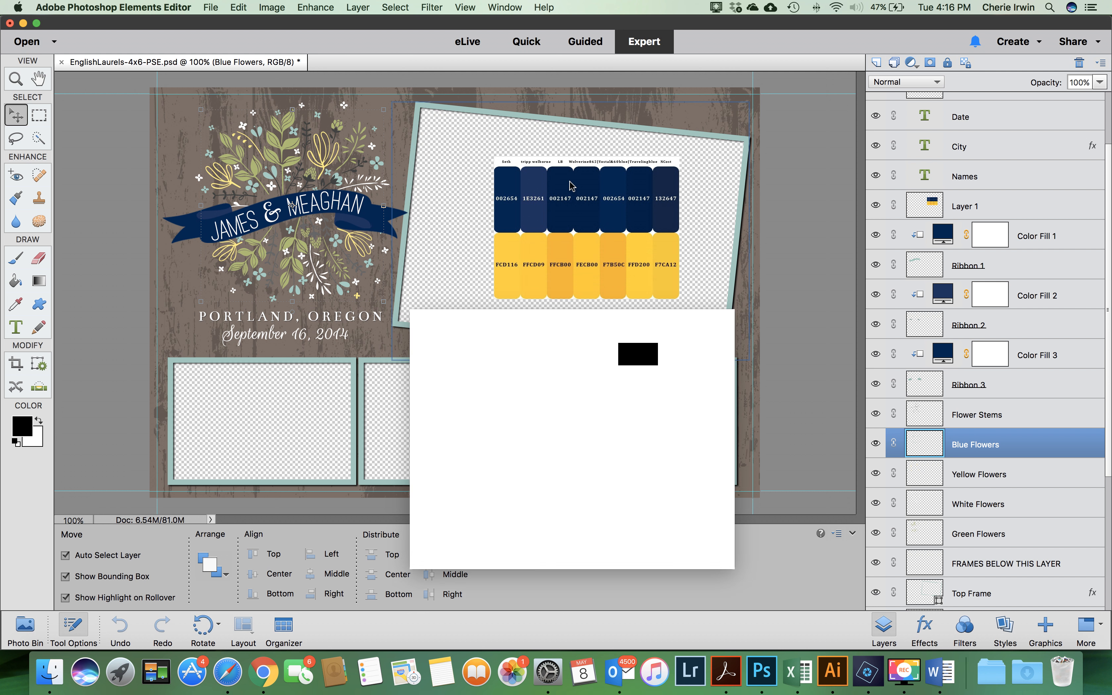
Try several palette navies and lighter blues for the Blue Flowers fill and apply the muted blue 899ec3.
left_click(541, 186)
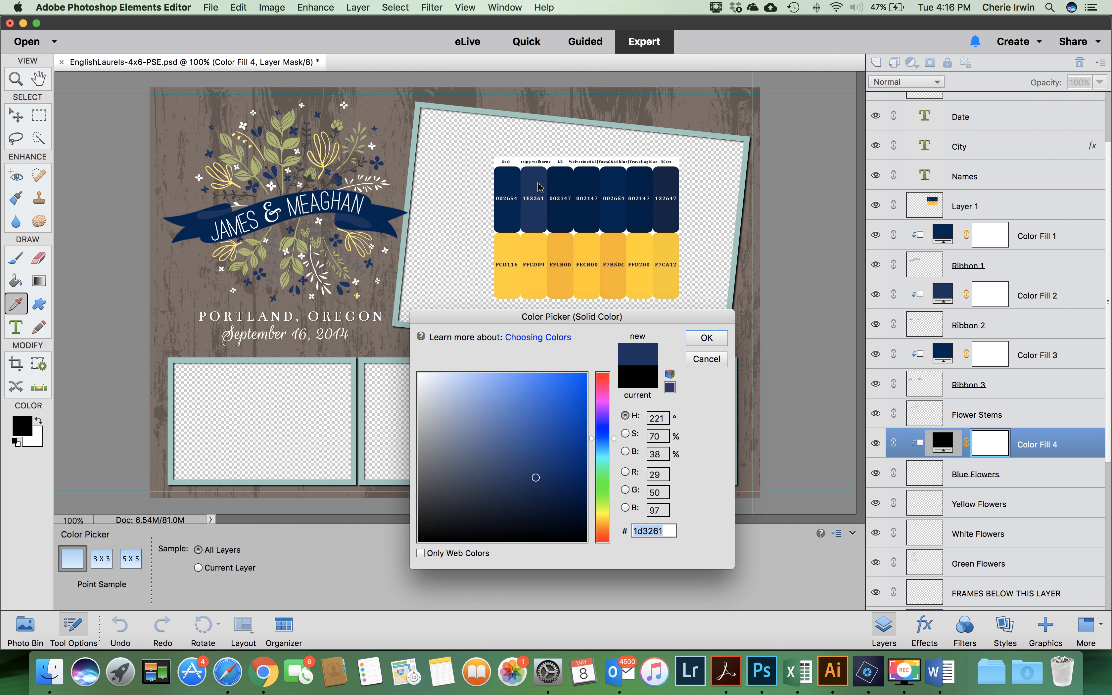
left_click(560, 174)
left_click(619, 179)
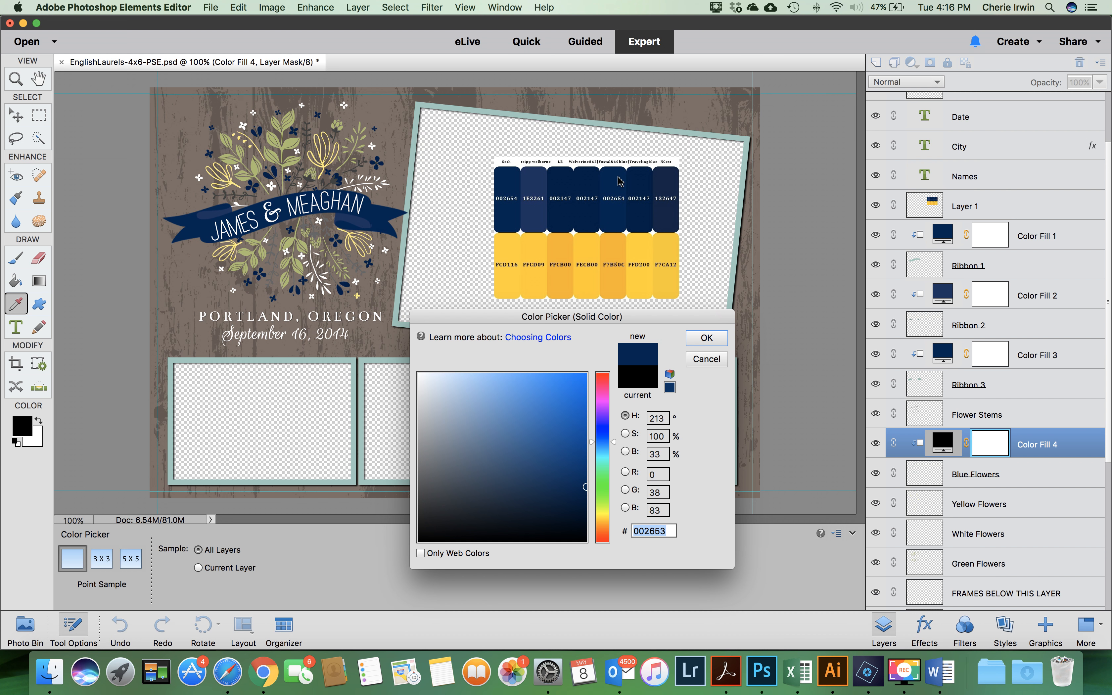
left_click(635, 179)
left_click(673, 177)
left_click(462, 405)
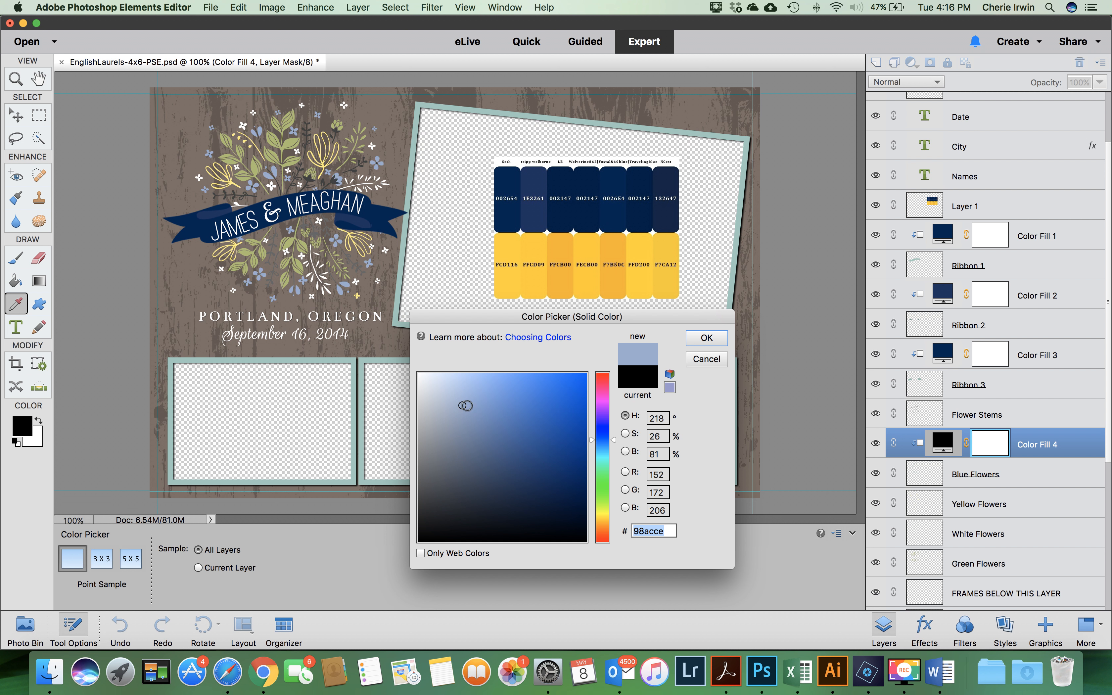
left_click(466, 390)
left_click(482, 383)
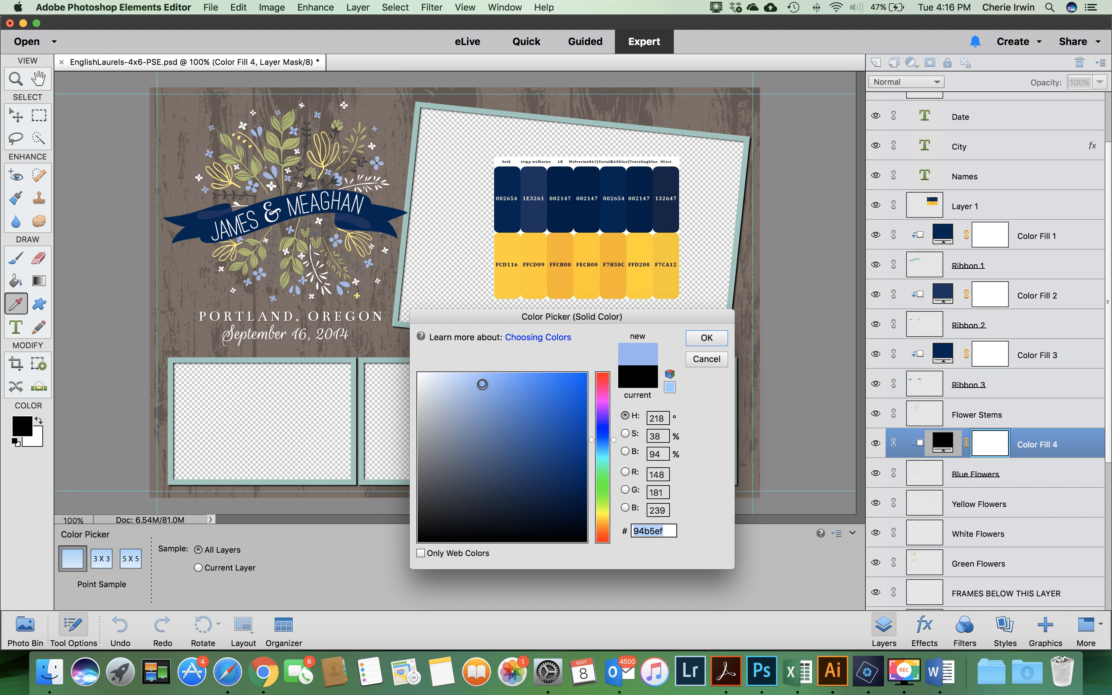
left_click(531, 383)
left_click_drag(526, 377, 468, 412)
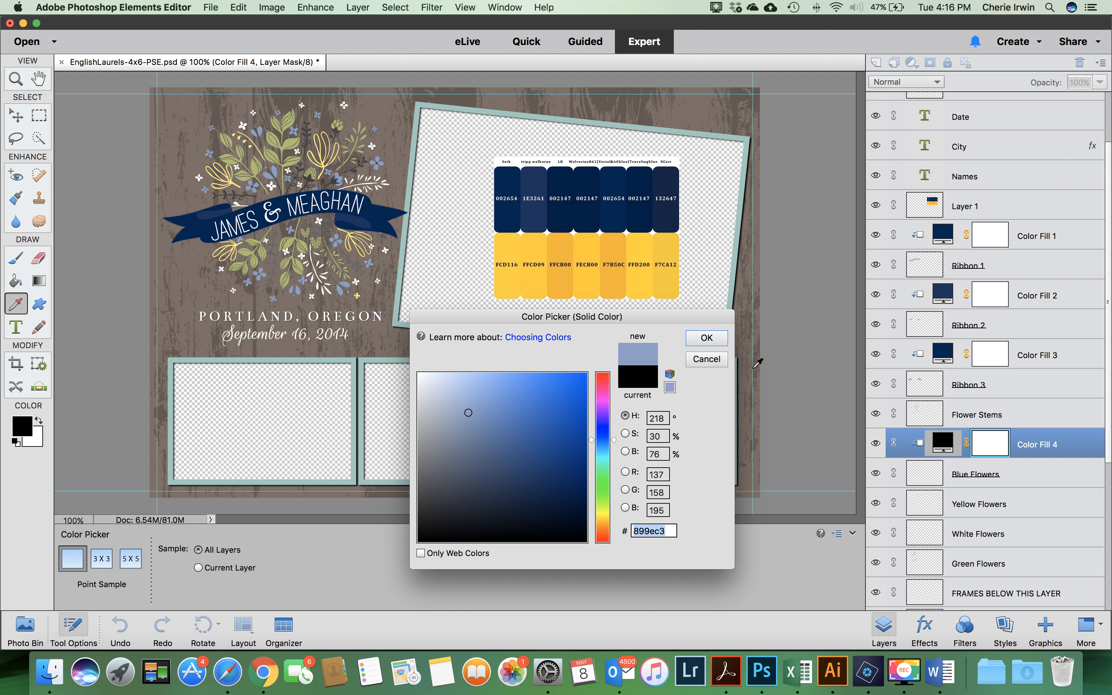
left_click(699, 342)
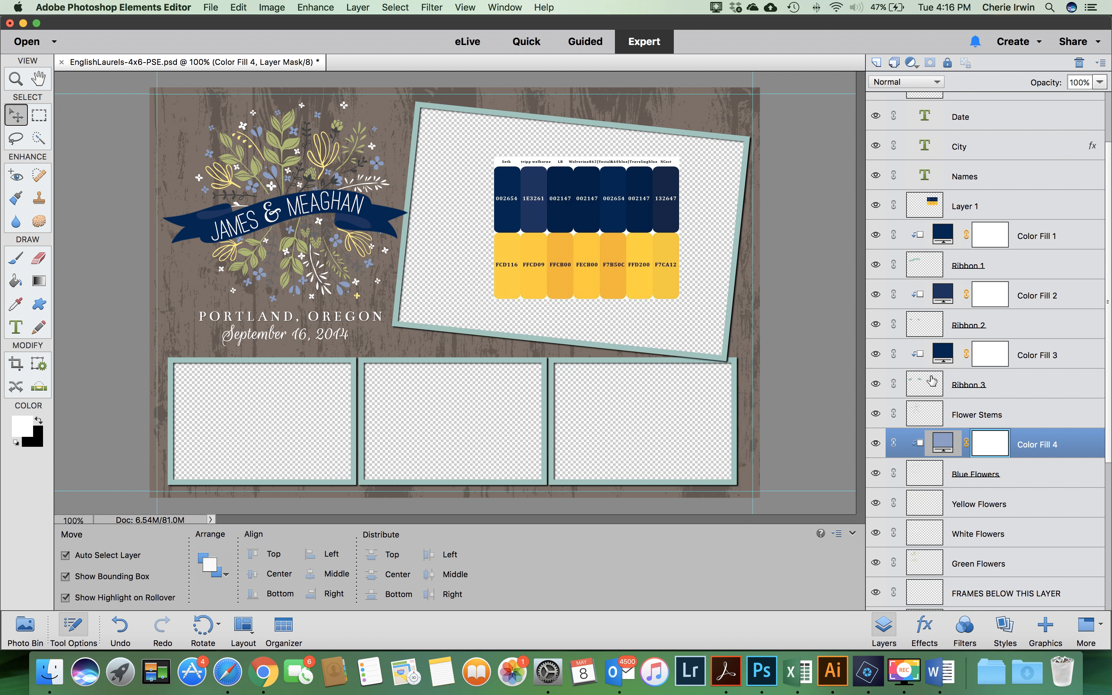
Add a Solid Color fill layer clipped to Top Frame, set to navy 002653 sampled from the center ribbon.
scroll(999, 533, "down", 3)
scroll(1002, 541, "down", 2)
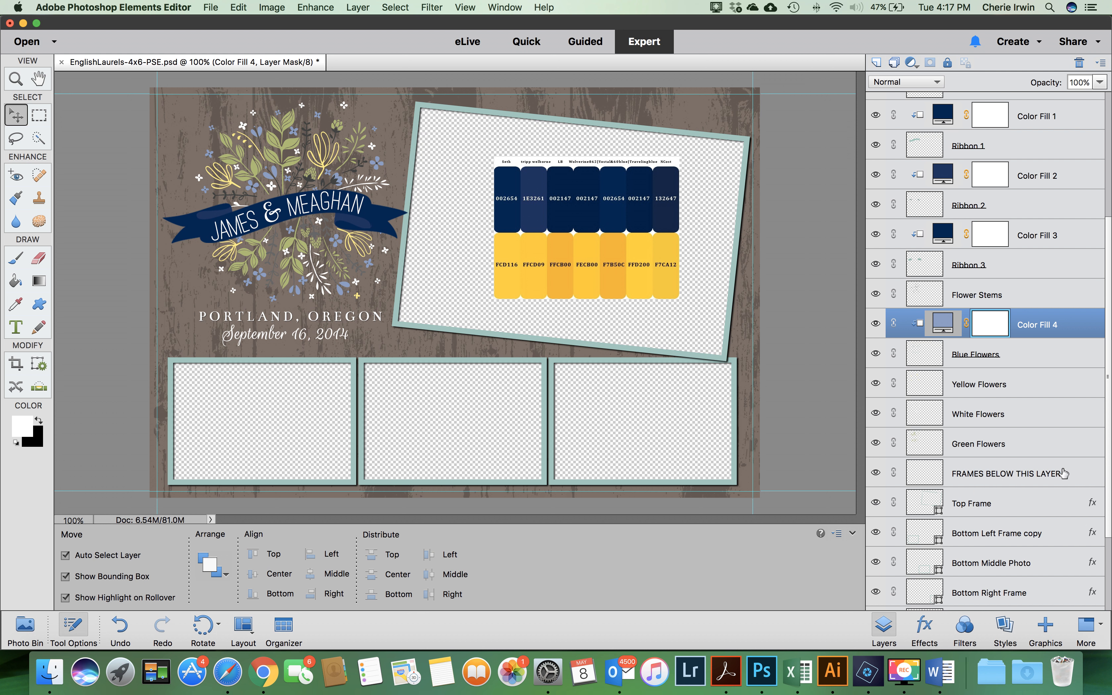
left_click(960, 505)
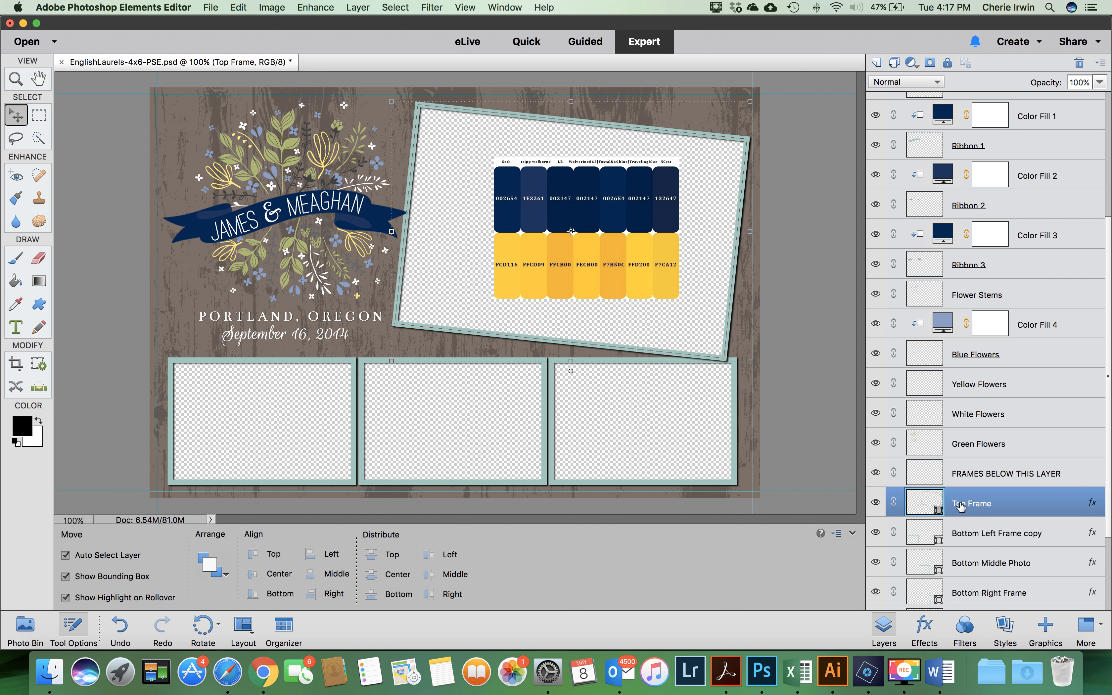
left_click(358, 7)
mouse_move(434, 102)
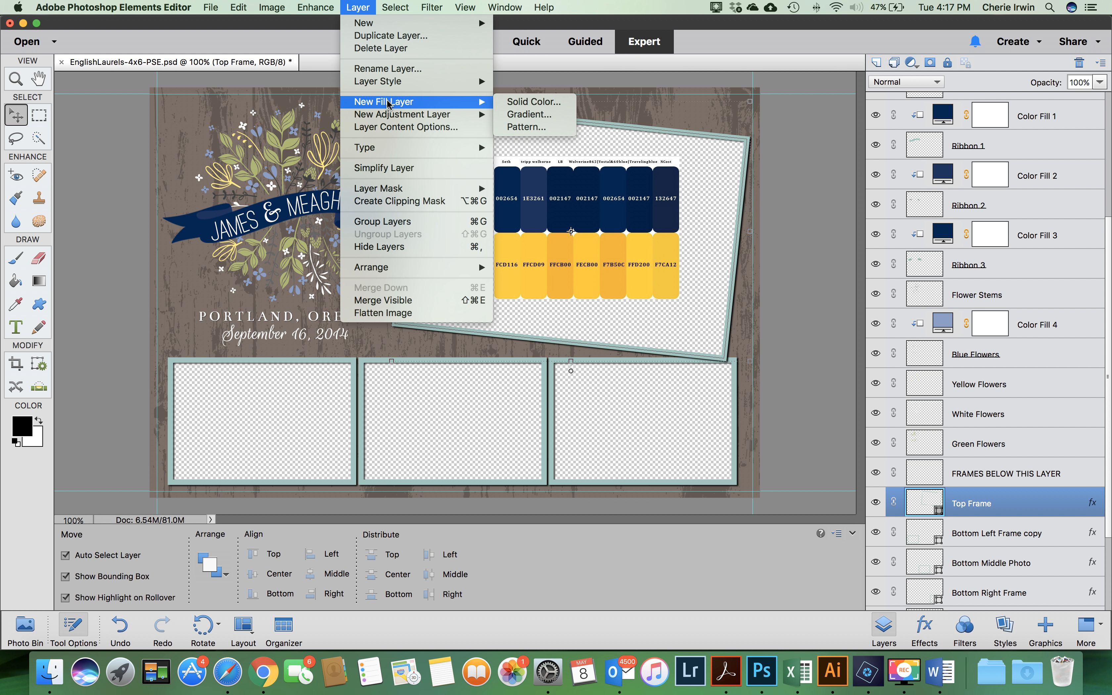
left_click(510, 102)
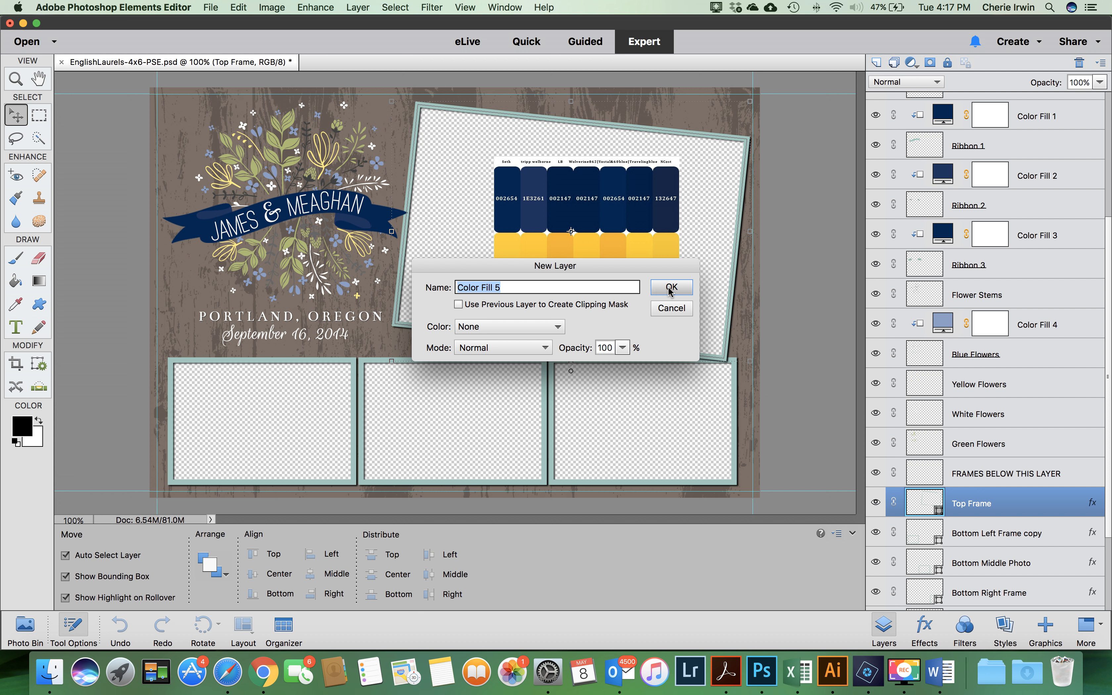
left_click(459, 304)
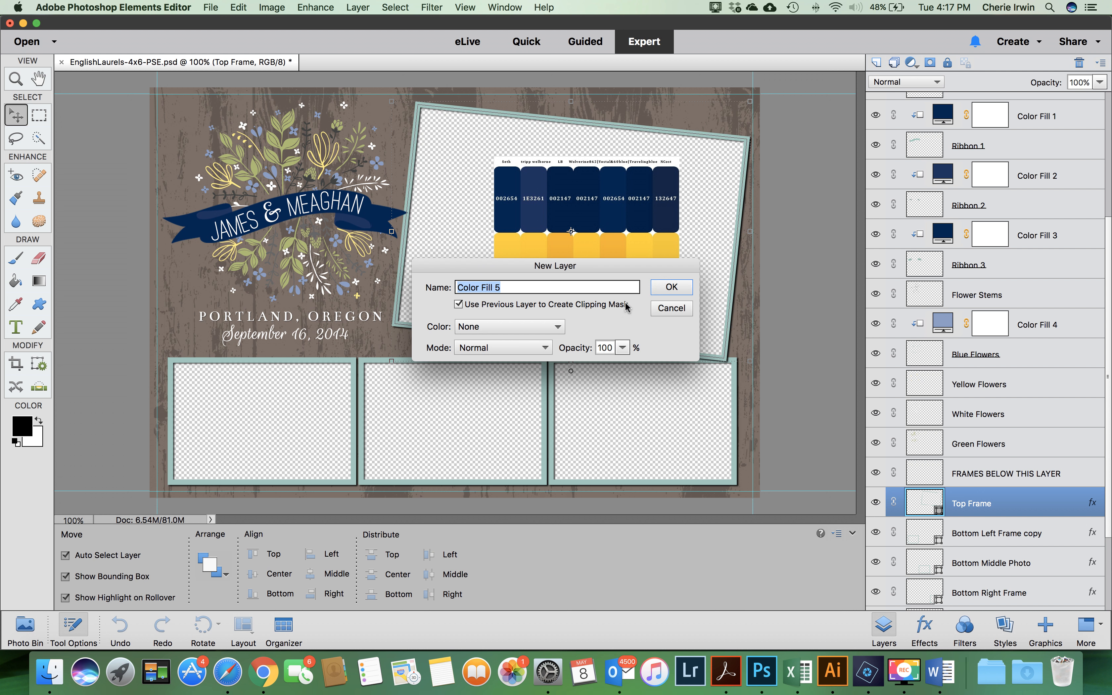
left_click(672, 287)
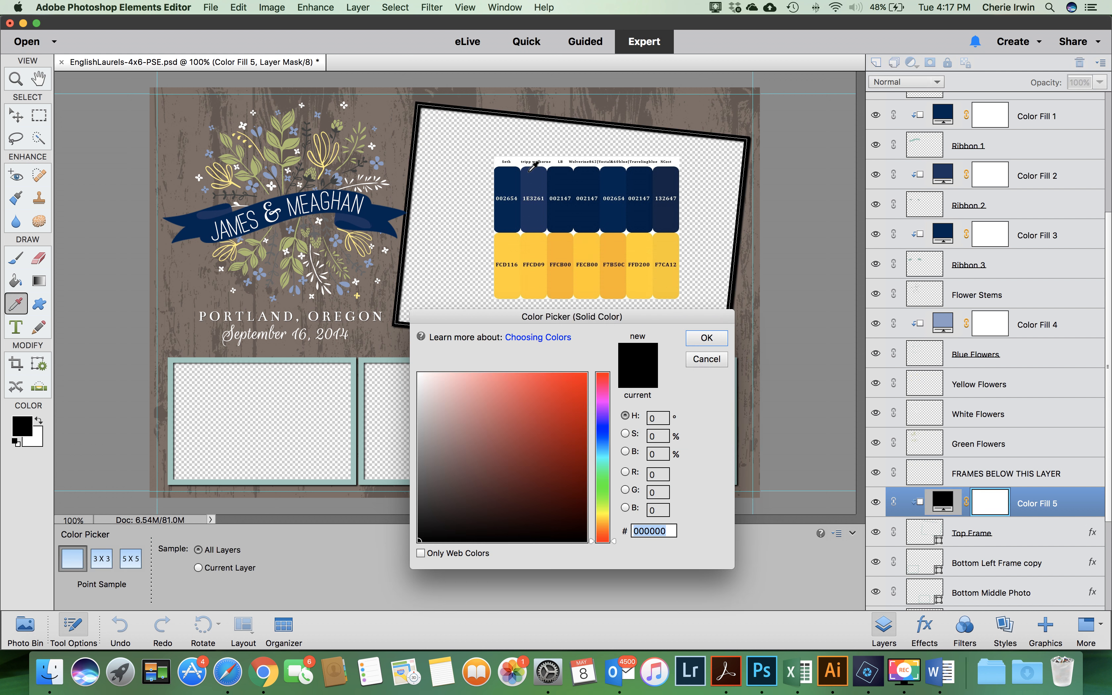
left_click(371, 205)
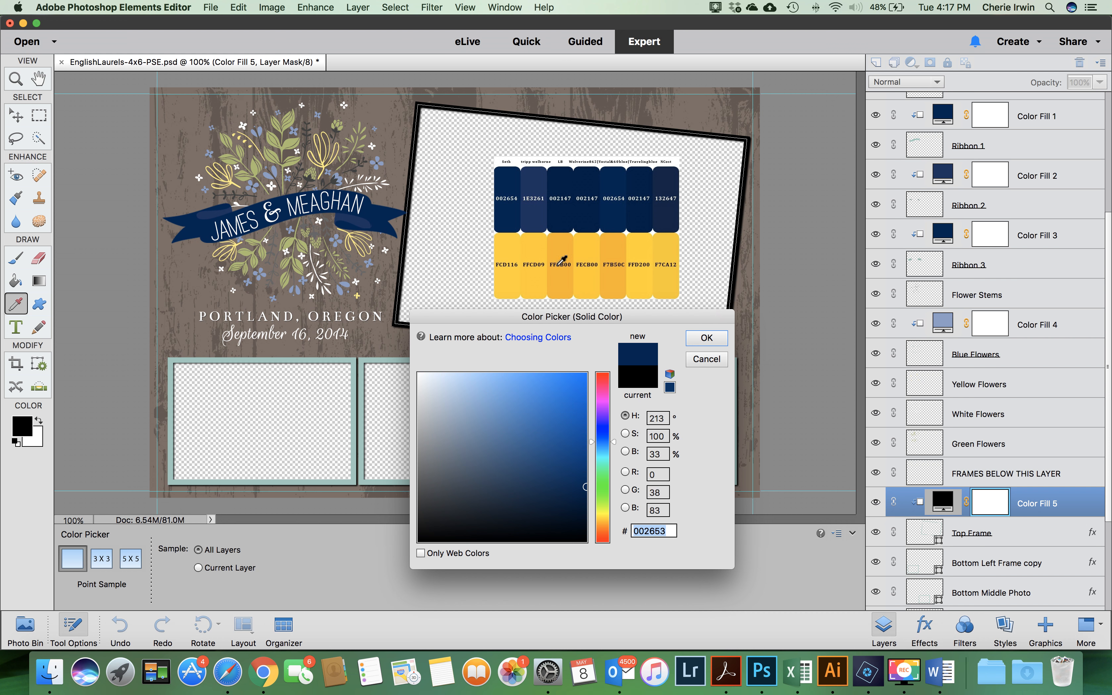
left_click(707, 338)
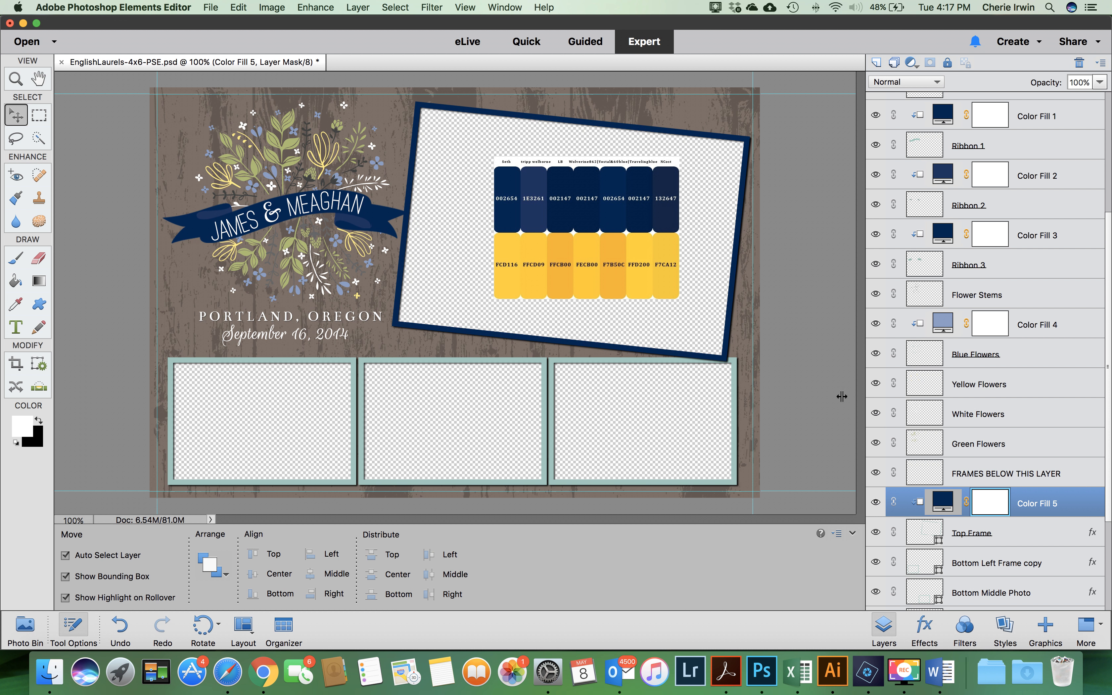
Add an unclipped Solid Color fill layer above Bottom Left Frame copy, set to navy 002653 sampled from the center ribbon.
scroll(1004, 549, "down", 3)
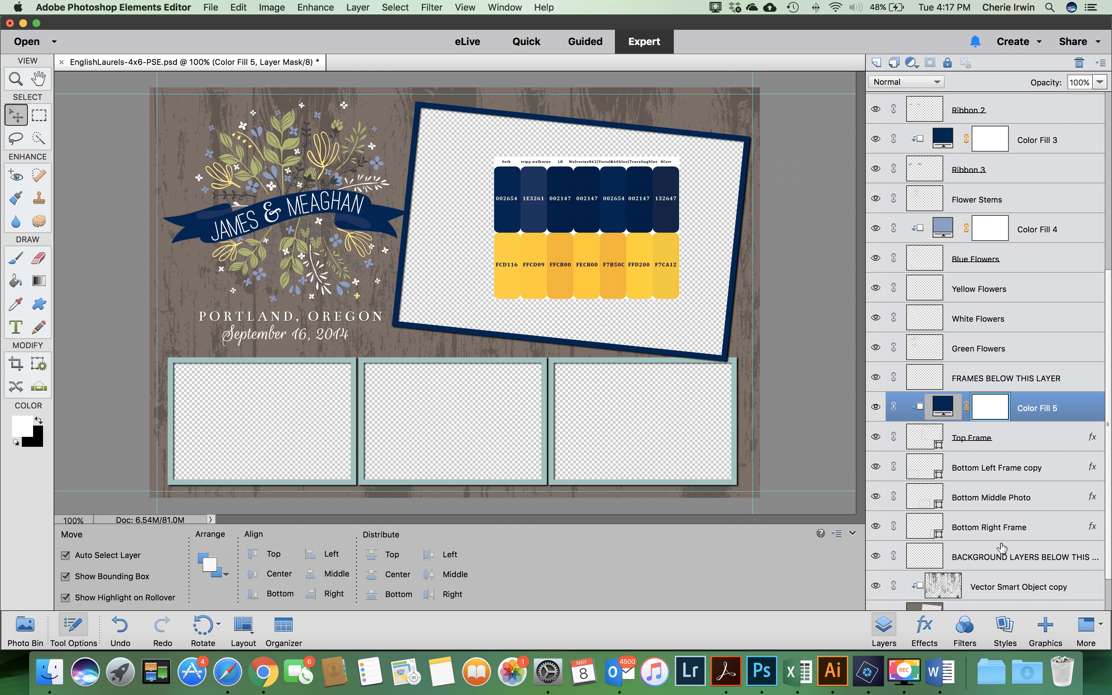
left_click(982, 470)
left_click(361, 9)
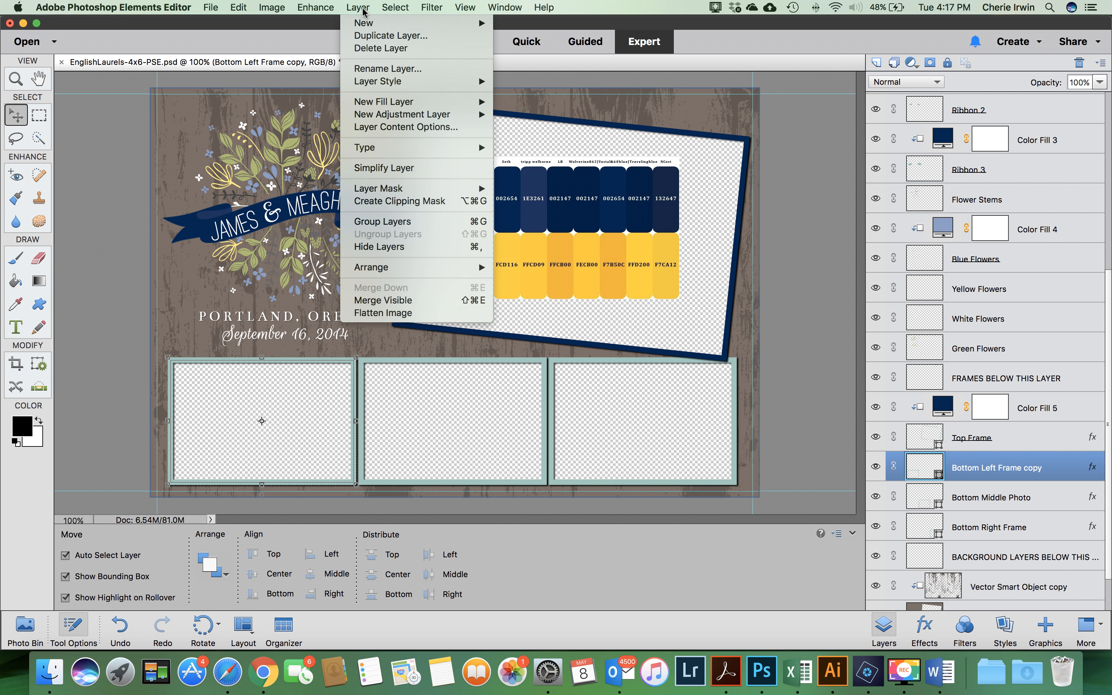
mouse_move(399, 102)
left_click(529, 103)
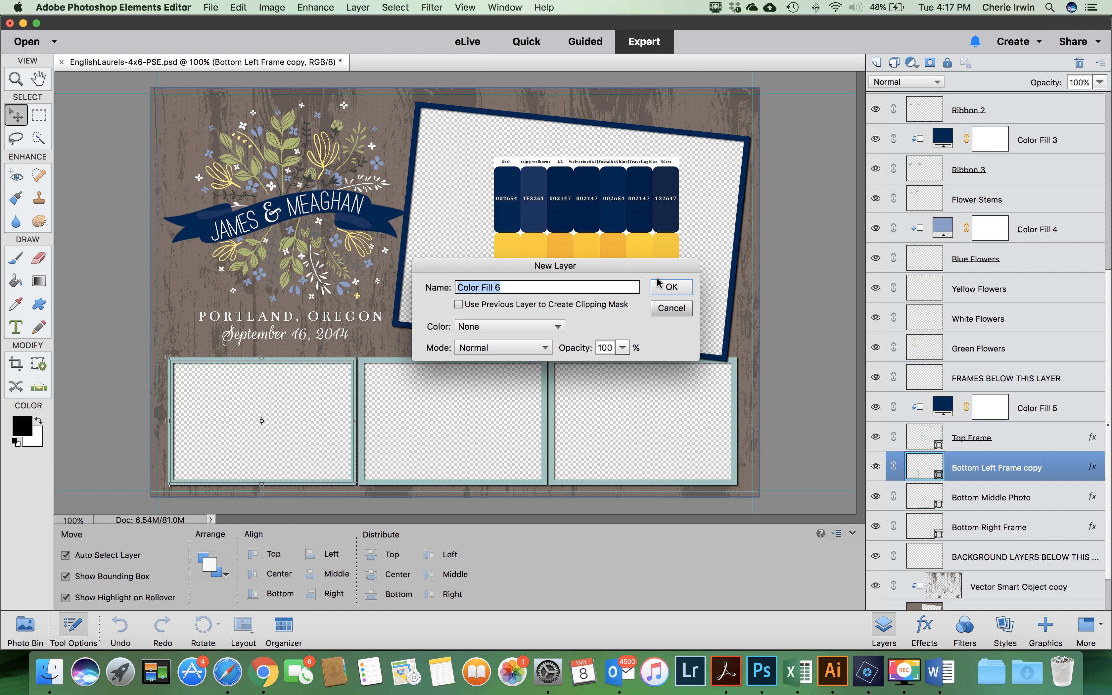
left_click(671, 287)
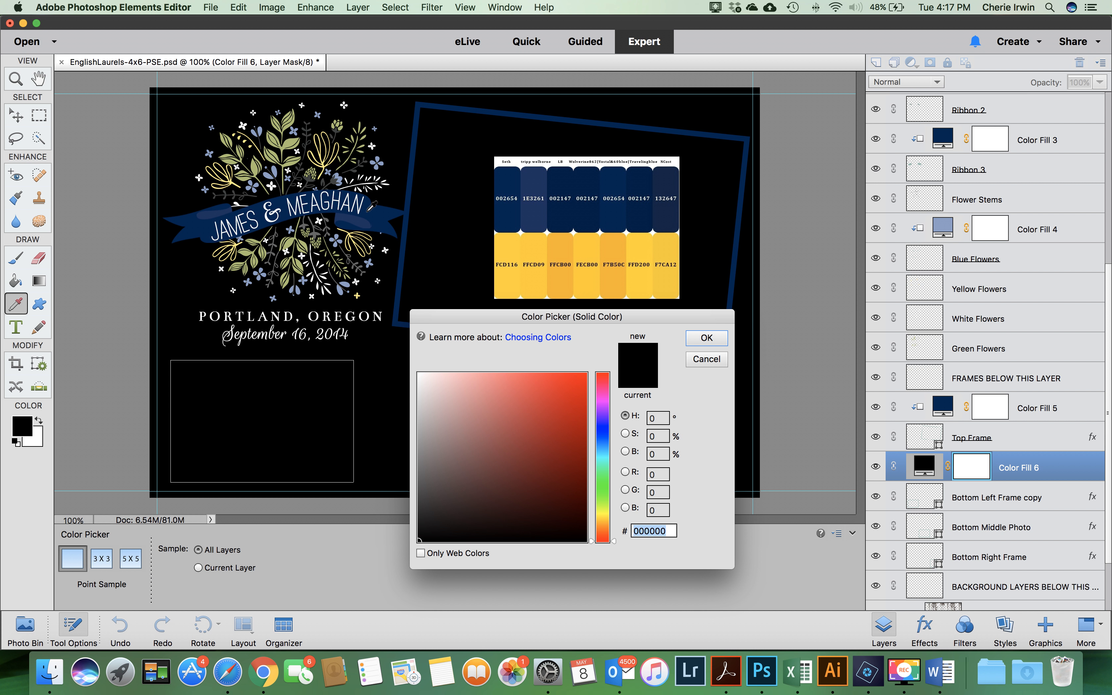
left_click(370, 209)
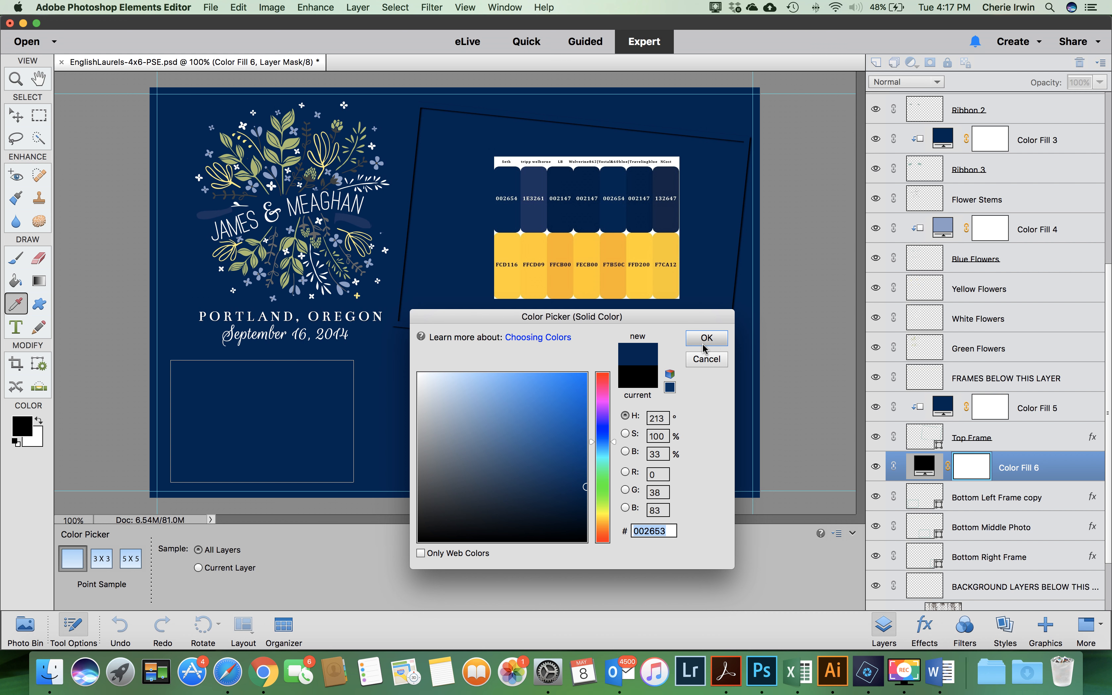
left_click(706, 338)
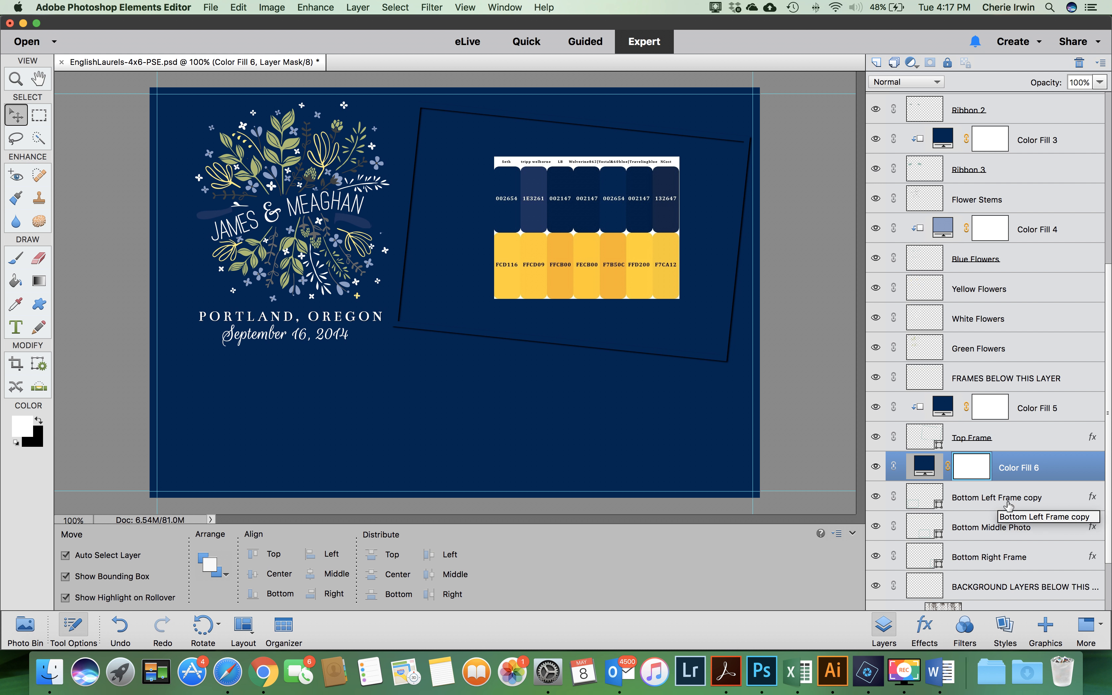
Clip the Color Fill 6 layer to Bottom Left Frame copy with a clipping mask.
right_click(1015, 470)
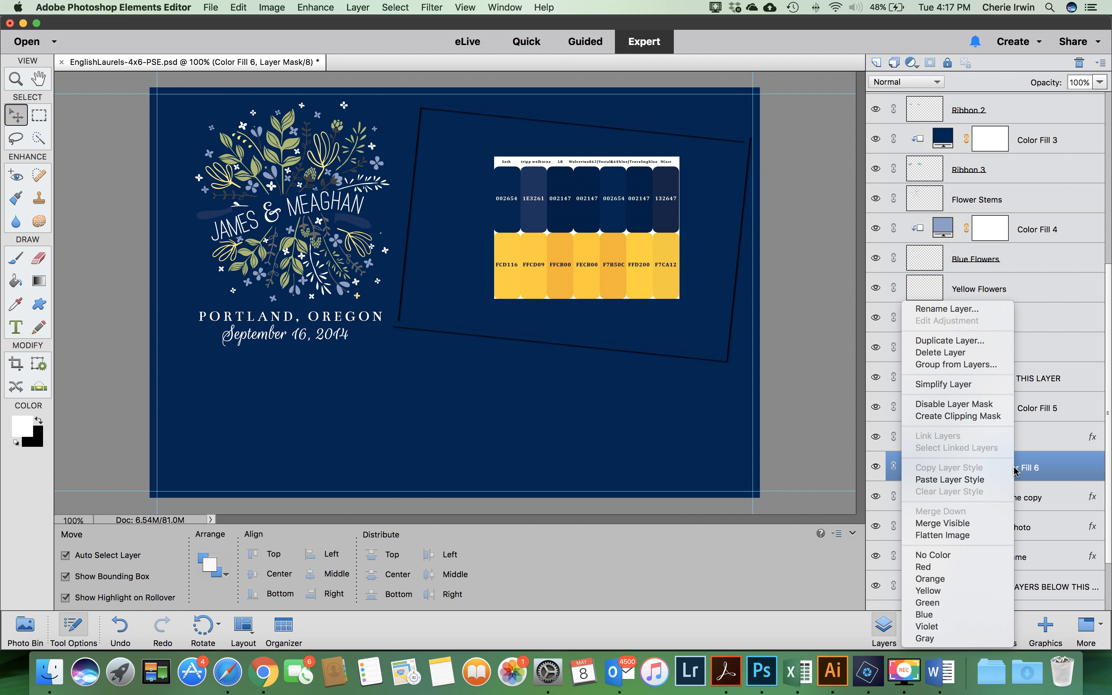
right_click(1032, 469)
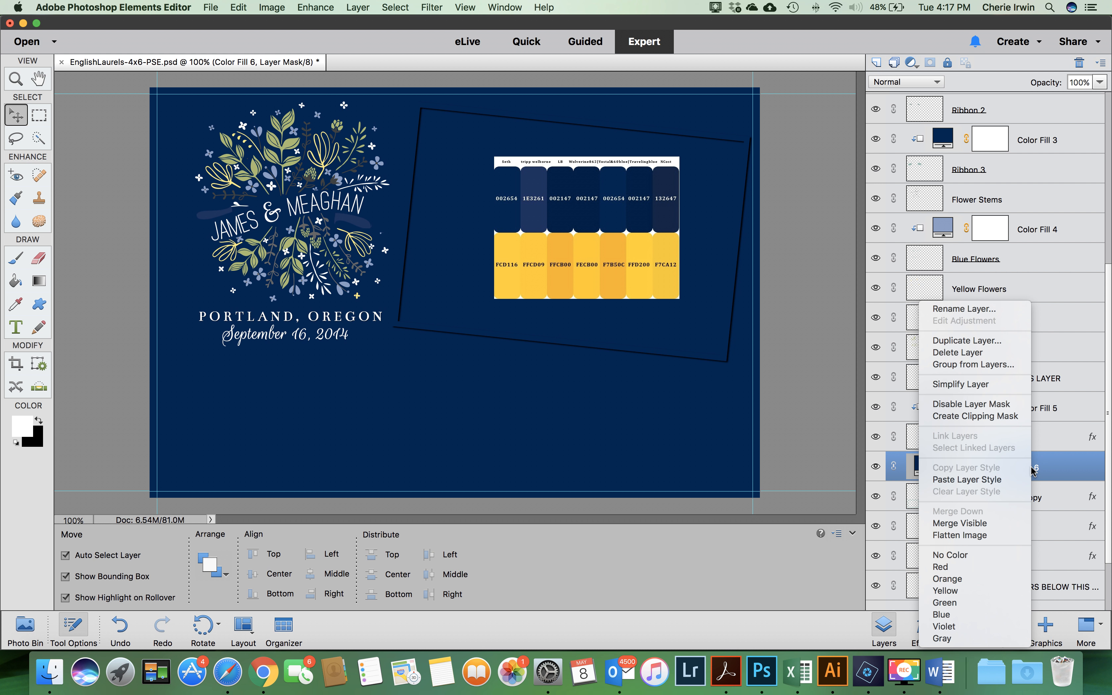
left_click(1003, 417)
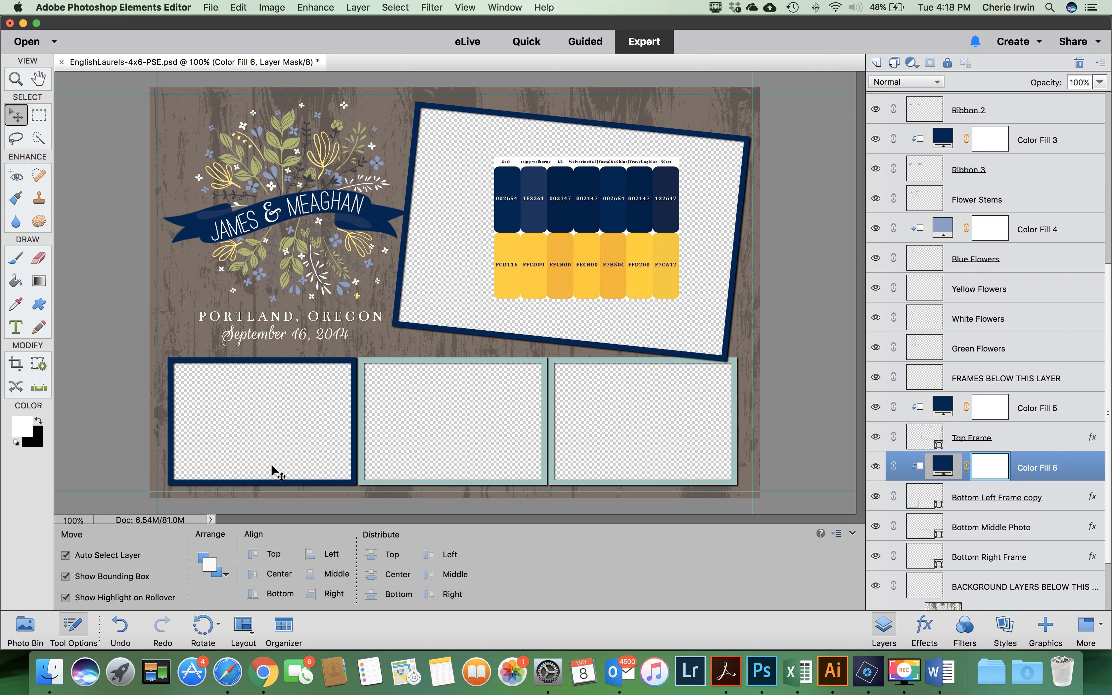
Add a Solid Color fill layer clipped to Bottom Middle Photo, set to navy 002653 sampled from the center ribbon.
left_click(1000, 529)
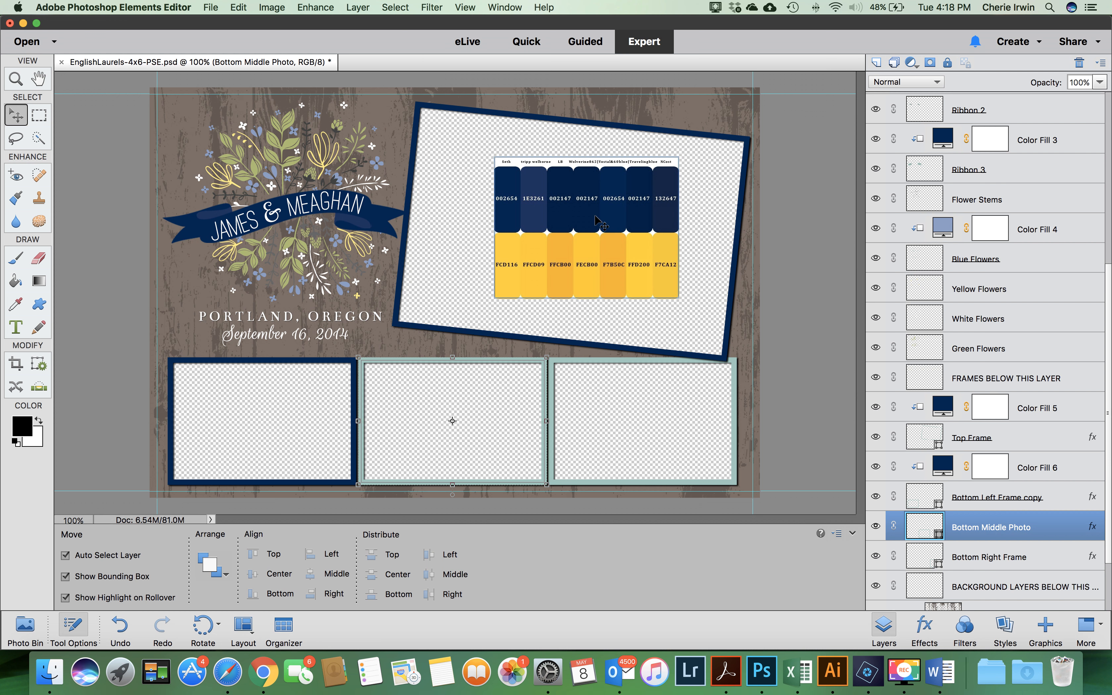
left_click(358, 7)
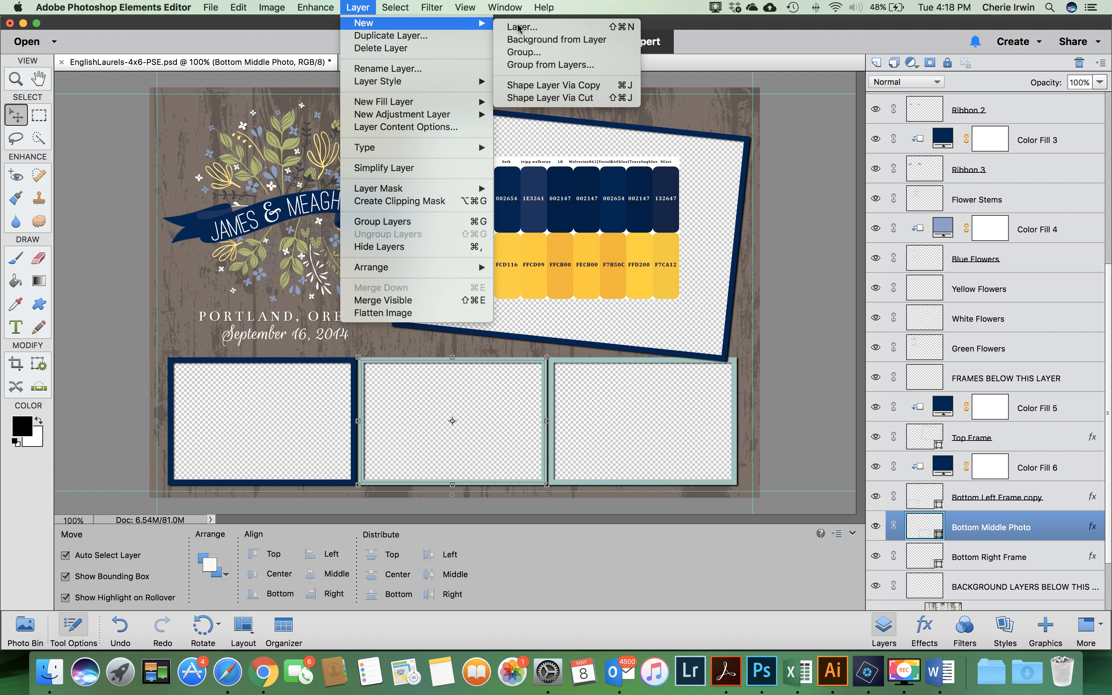
mouse_move(432, 114)
mouse_move(473, 102)
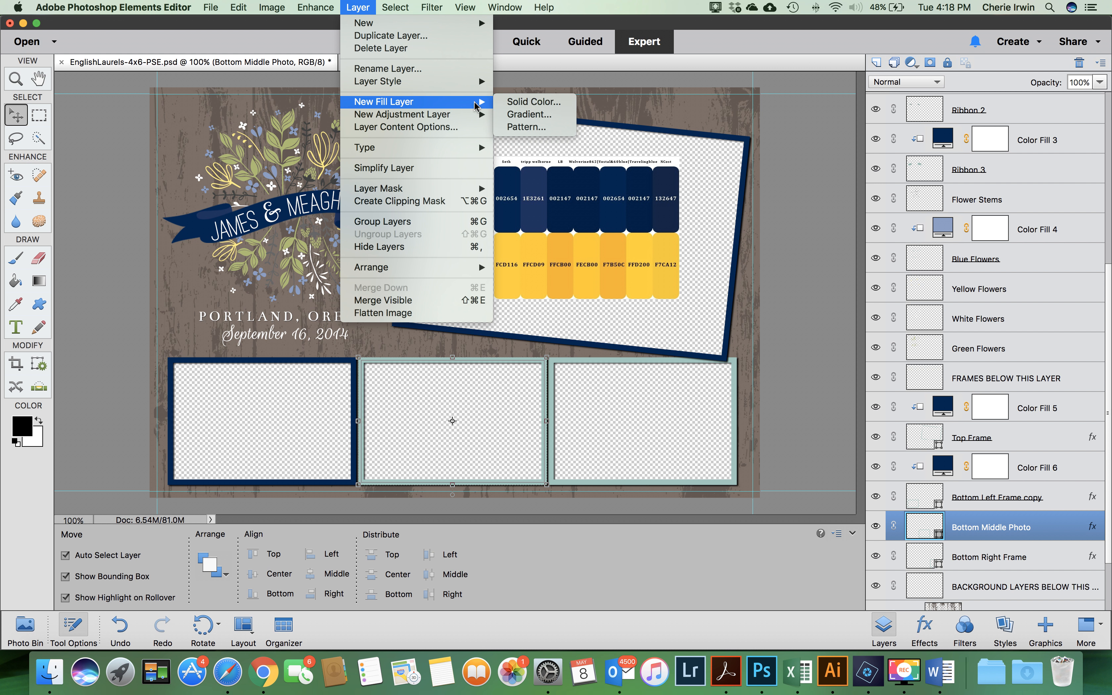
left_click(515, 102)
left_click(458, 304)
left_click(671, 289)
left_click(369, 214)
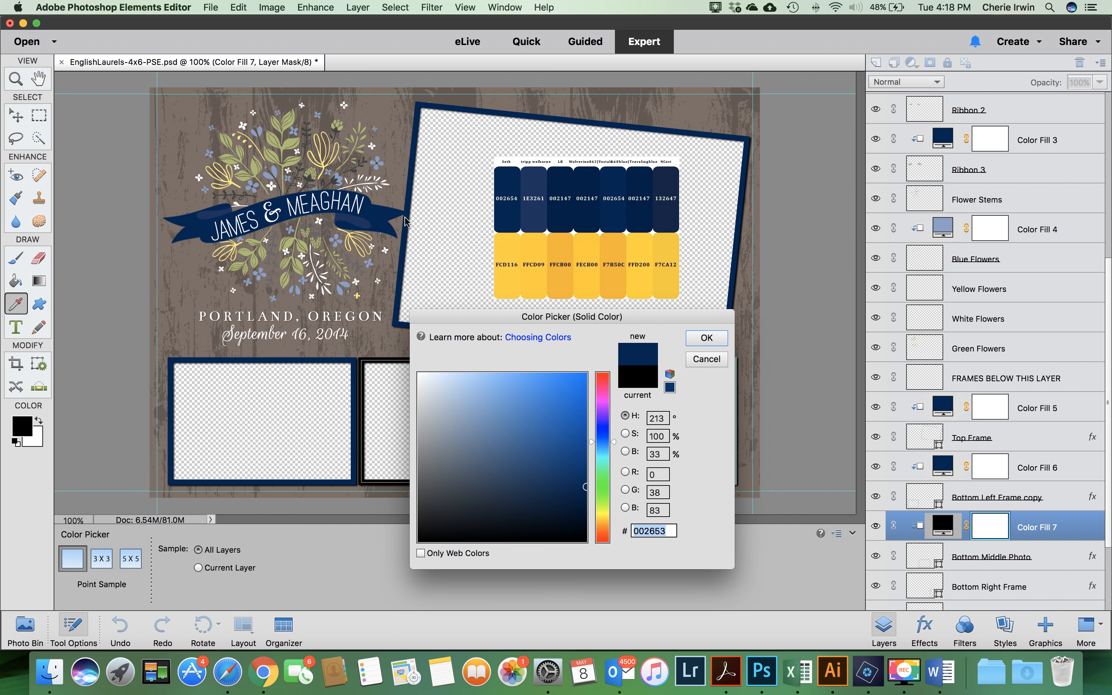
left_click(707, 338)
Select the Bottom Right Frame layer.
scroll(988, 501, "down", 4)
left_click(989, 499)
left_click(358, 7)
mouse_move(367, 22)
left_click(537, 23)
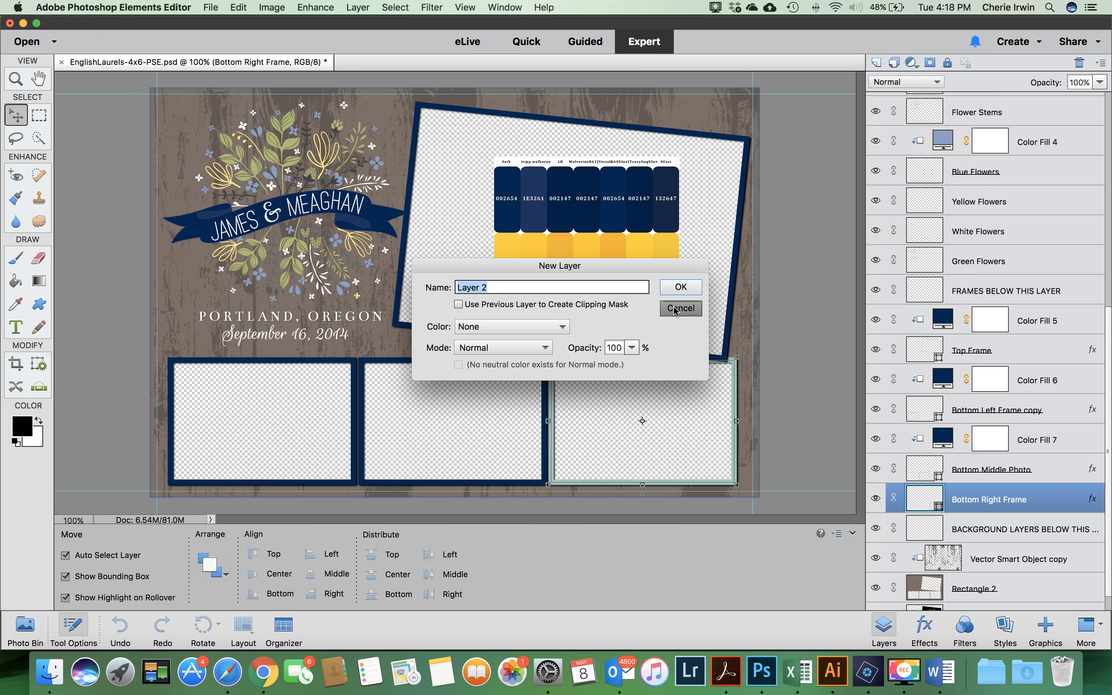
left_click(677, 308)
Add a Solid Color fill layer clipped to Bottom Right Frame, set to navy 002653 sampled from the center ribbon.
left_click(358, 8)
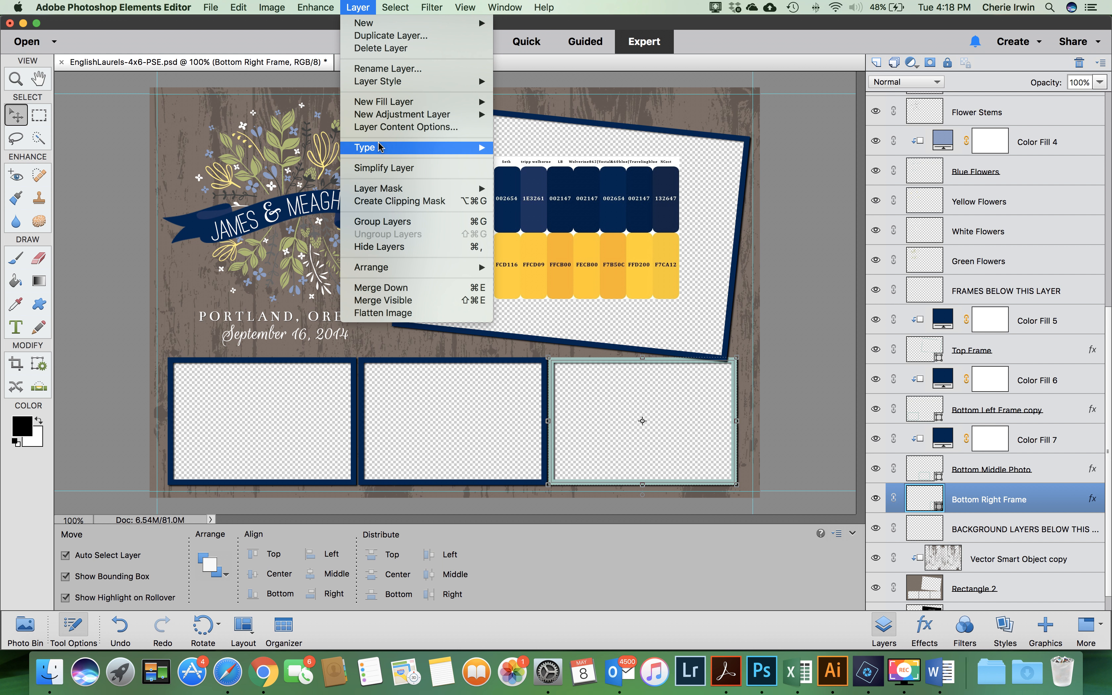
mouse_move(383, 102)
left_click(558, 106)
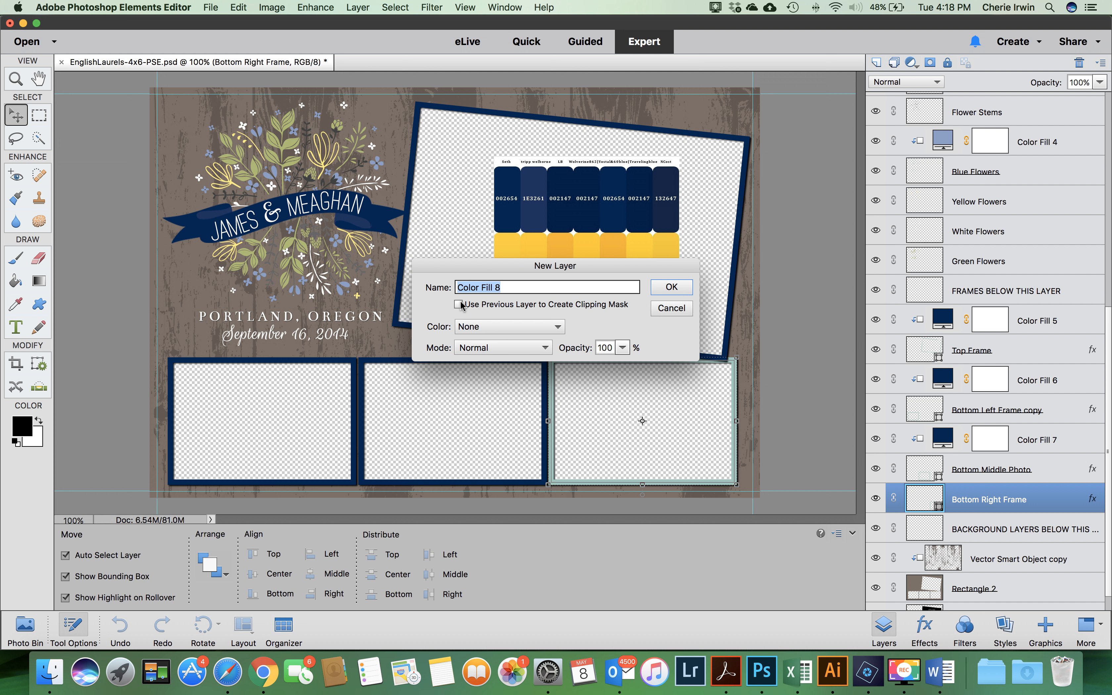
left_click(668, 287)
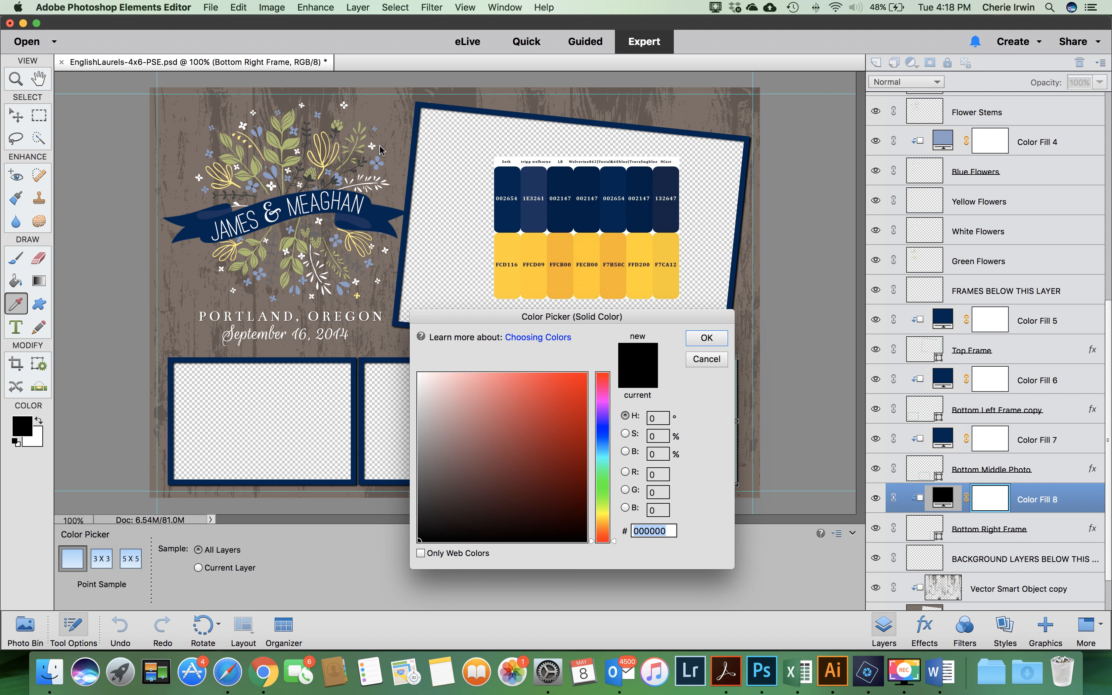
left_click(374, 203)
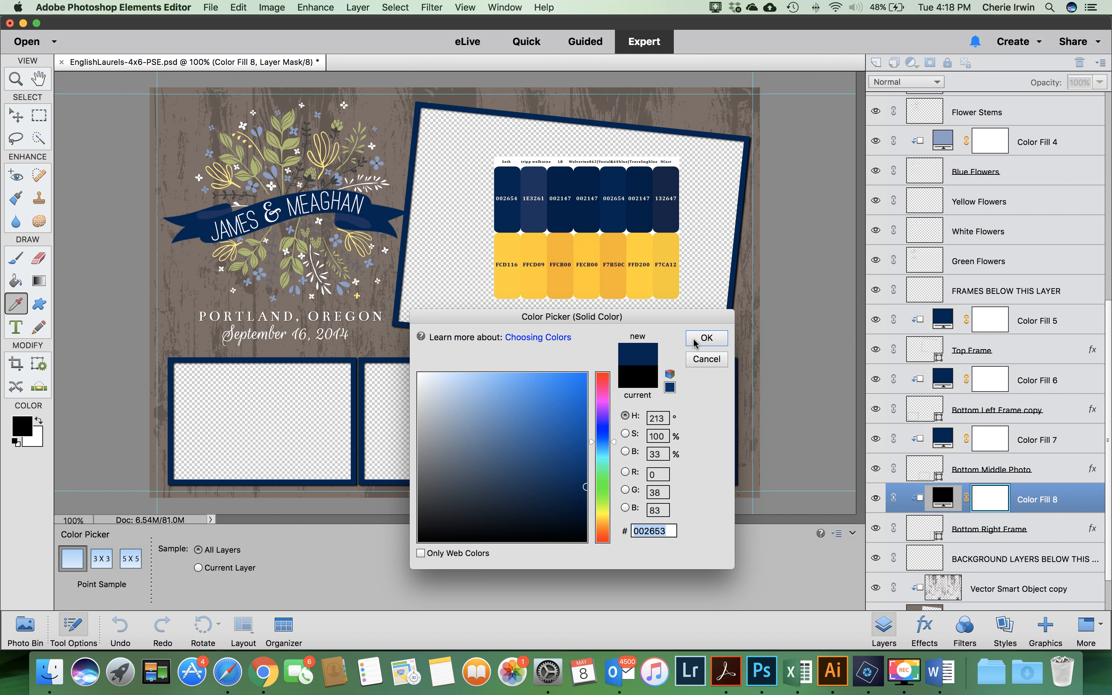
left_click(706, 338)
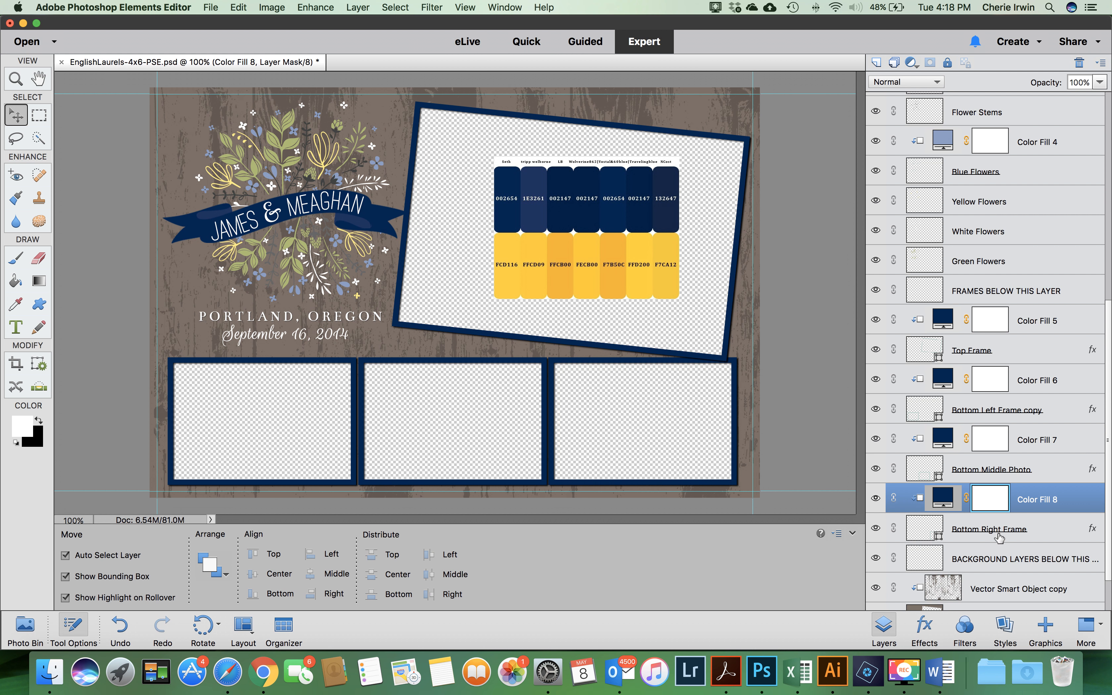
Delete Layer 1, which holds the navy and gold color palette image.
scroll(1000, 537, "up", 10)
scroll(1000, 536, "up", 3)
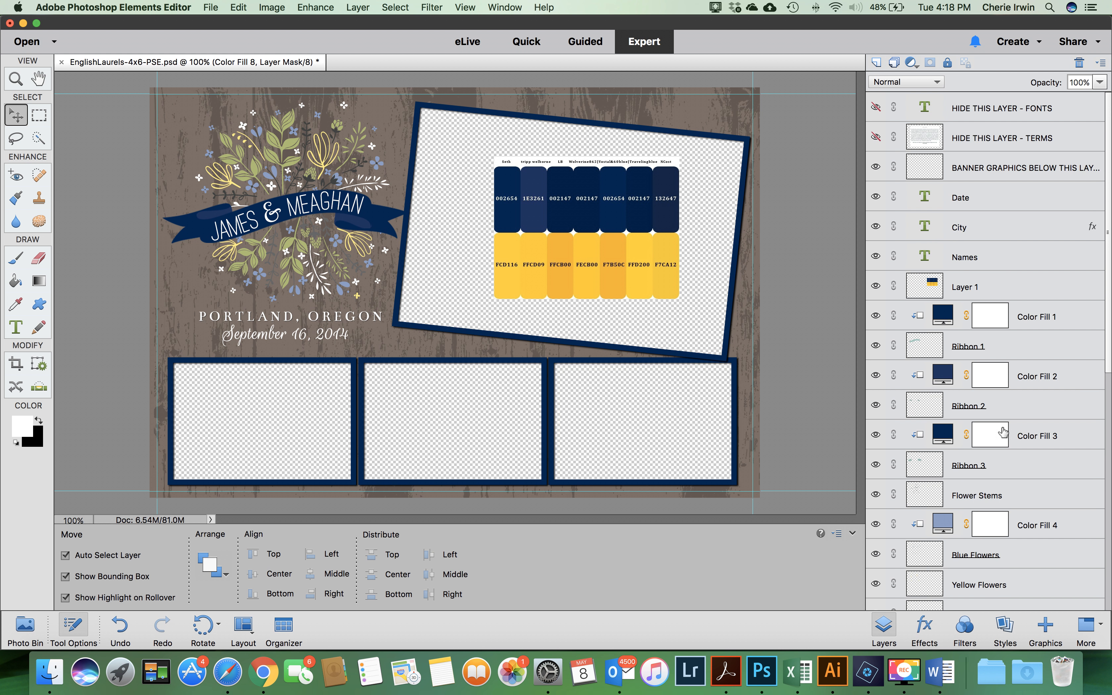
left_click(967, 289)
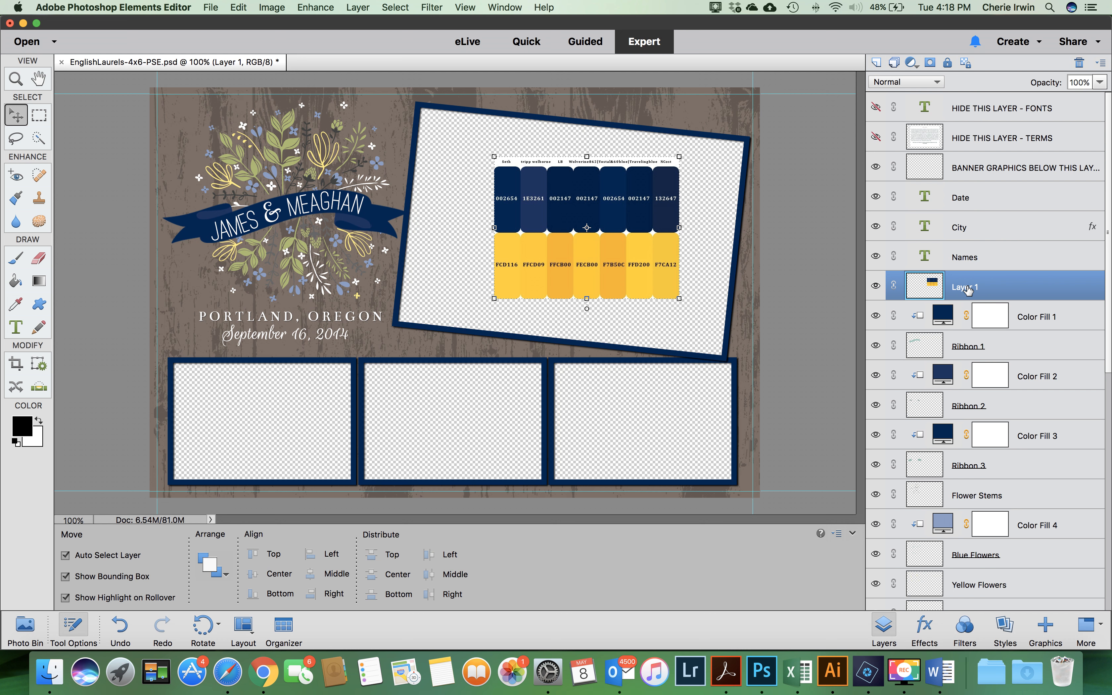
right_click(968, 289)
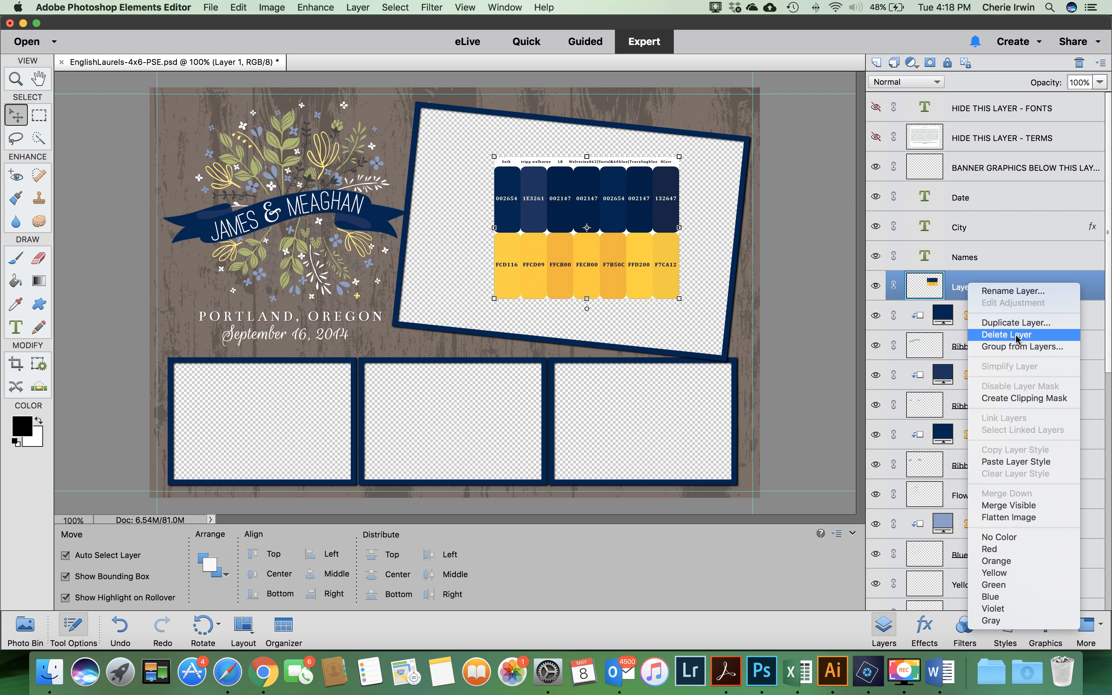
left_click(957, 287)
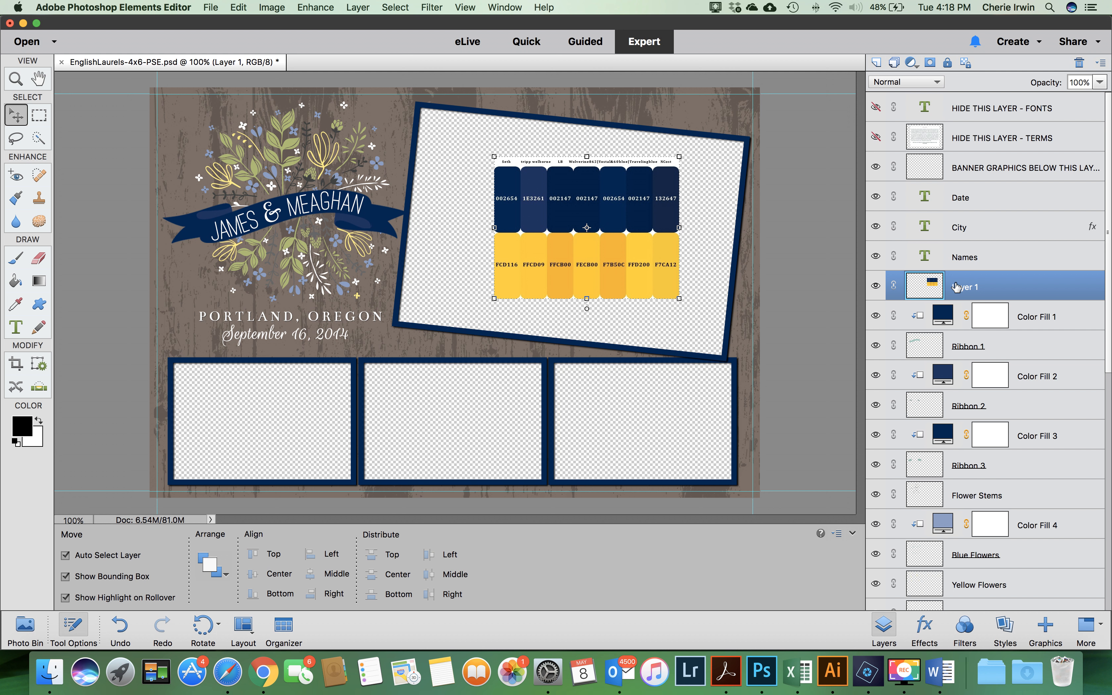
key("Delete")
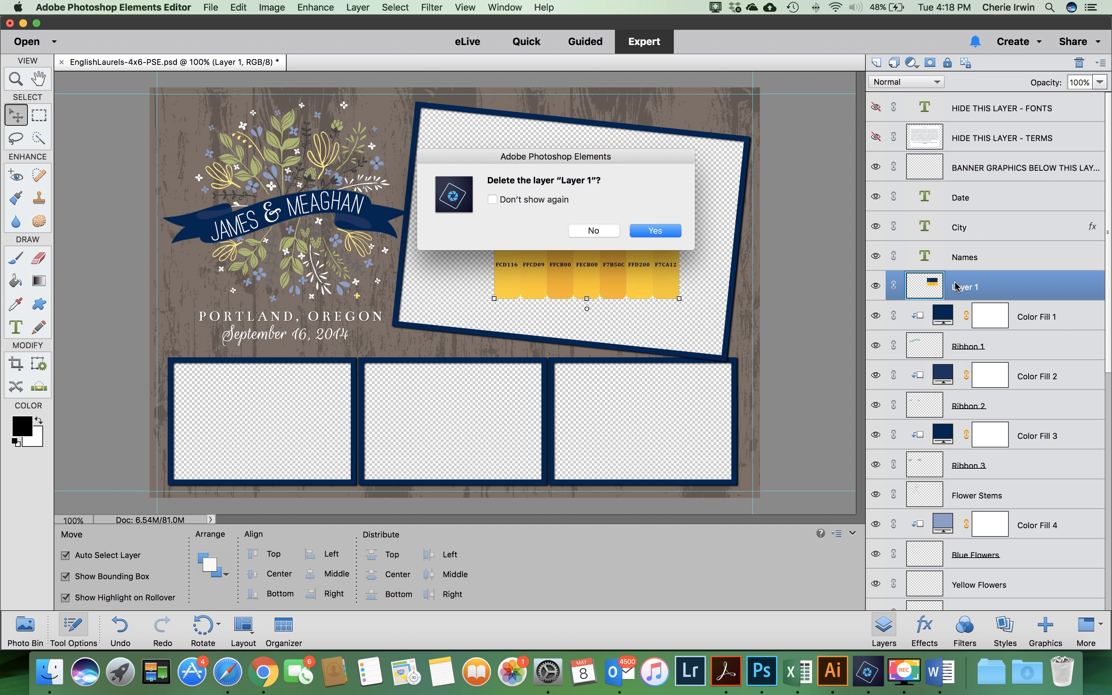
left_click(658, 230)
scroll(1052, 463, "down", 2)
scroll(1053, 463, "up", 2)
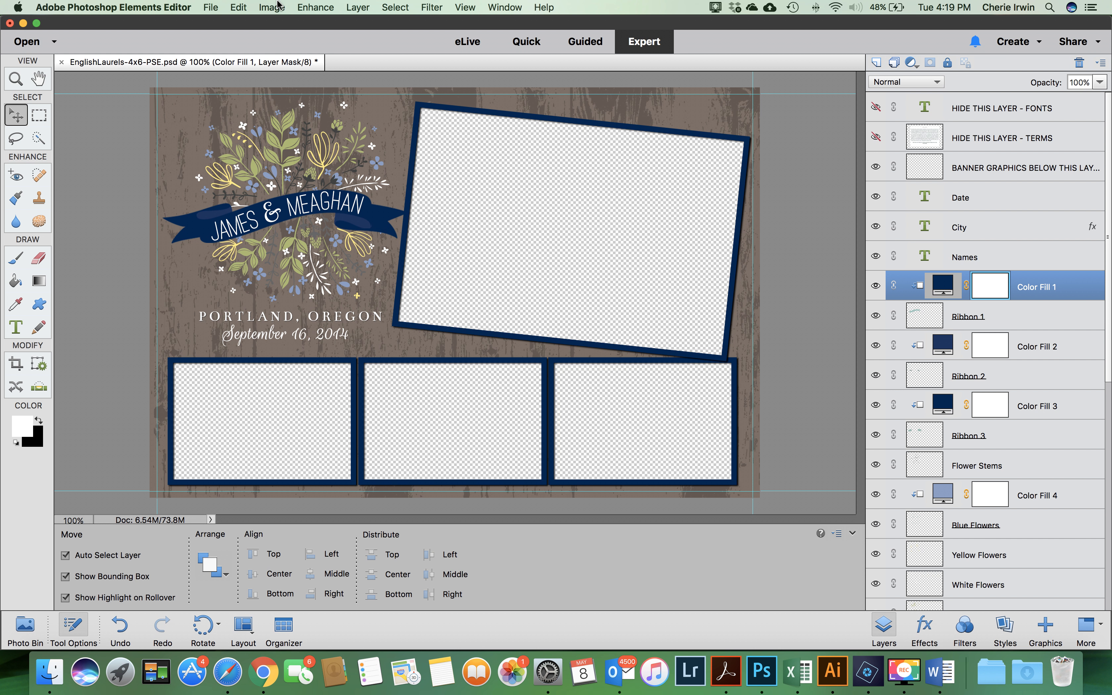
Save a PNG copy as EnglishLaurels-4x6-PSE.png in the EnglishLaurels-4x6 folder, with Smallest / Slow compression and no interlacing.
left_click(211, 7)
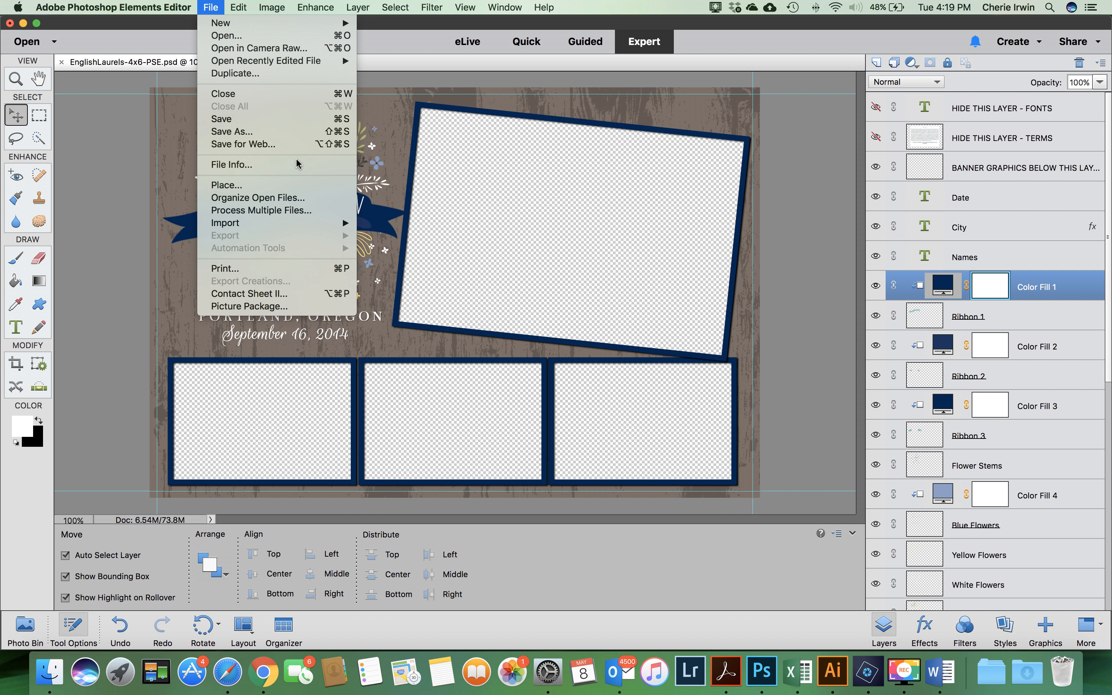
left_click(277, 134)
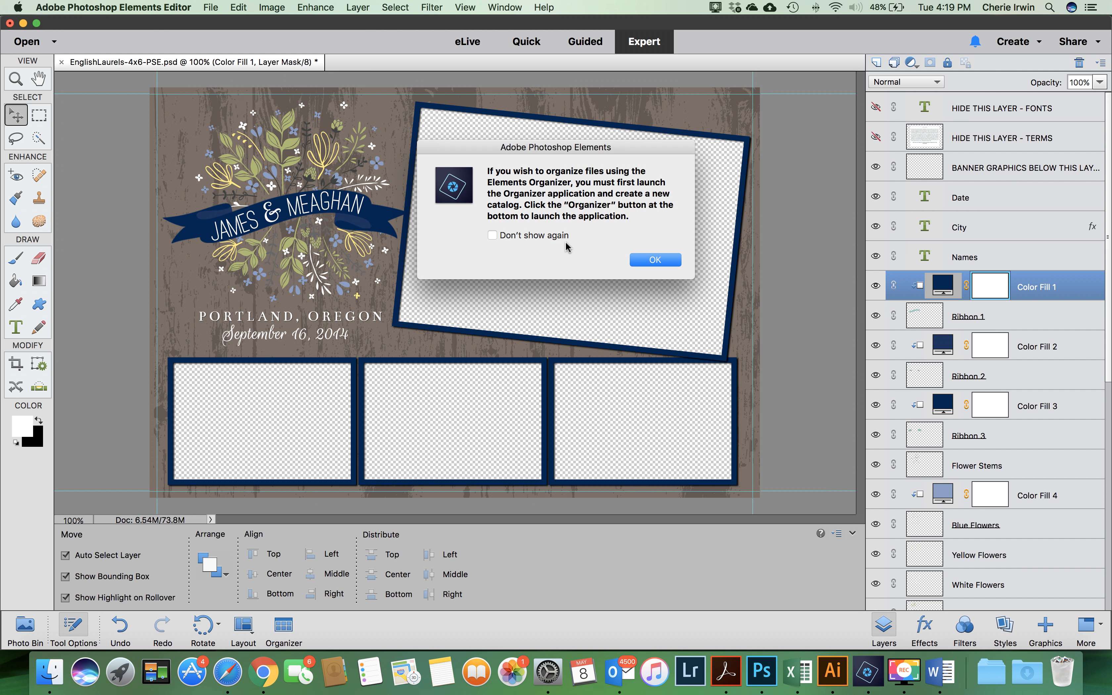
left_click(666, 262)
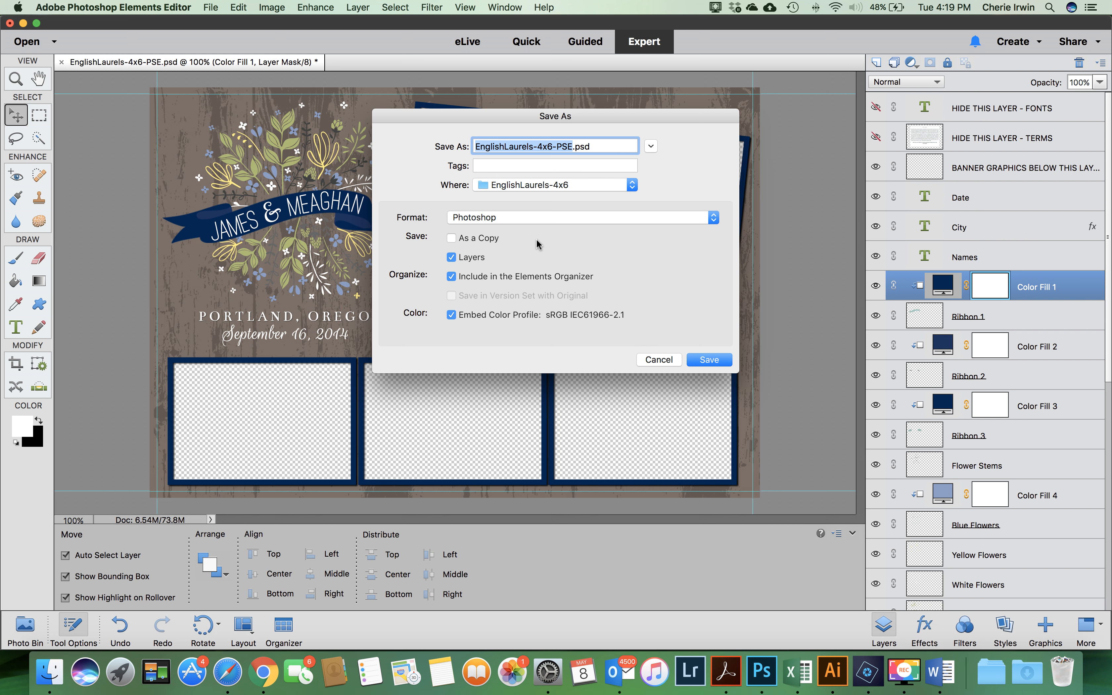
left_click(561, 213)
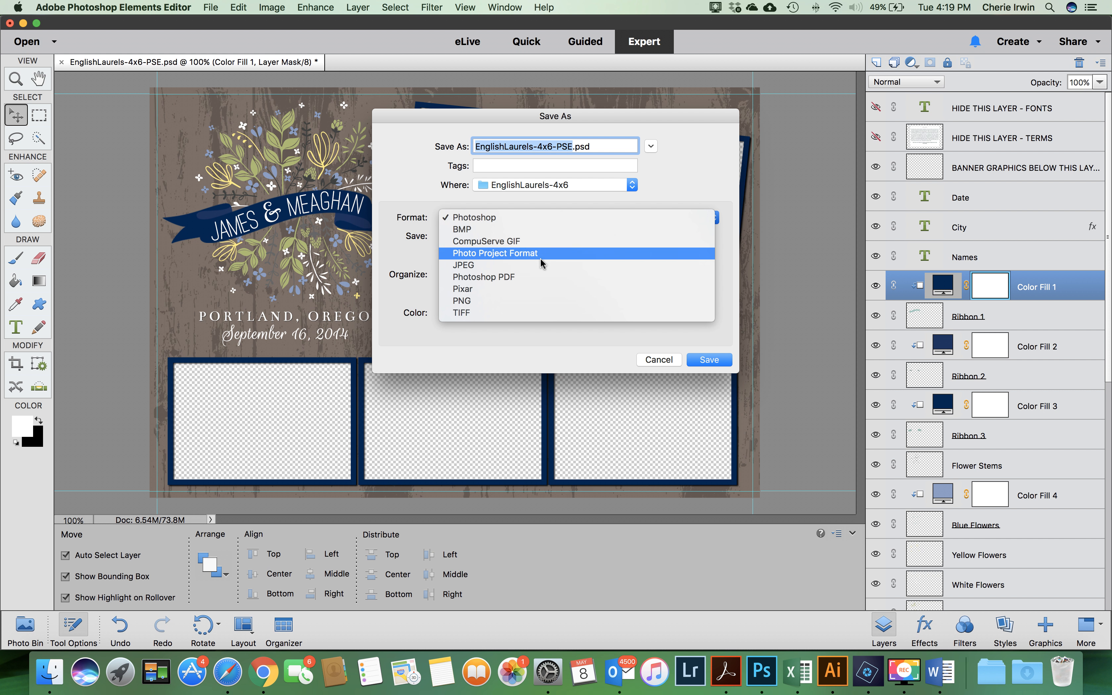
left_click(533, 301)
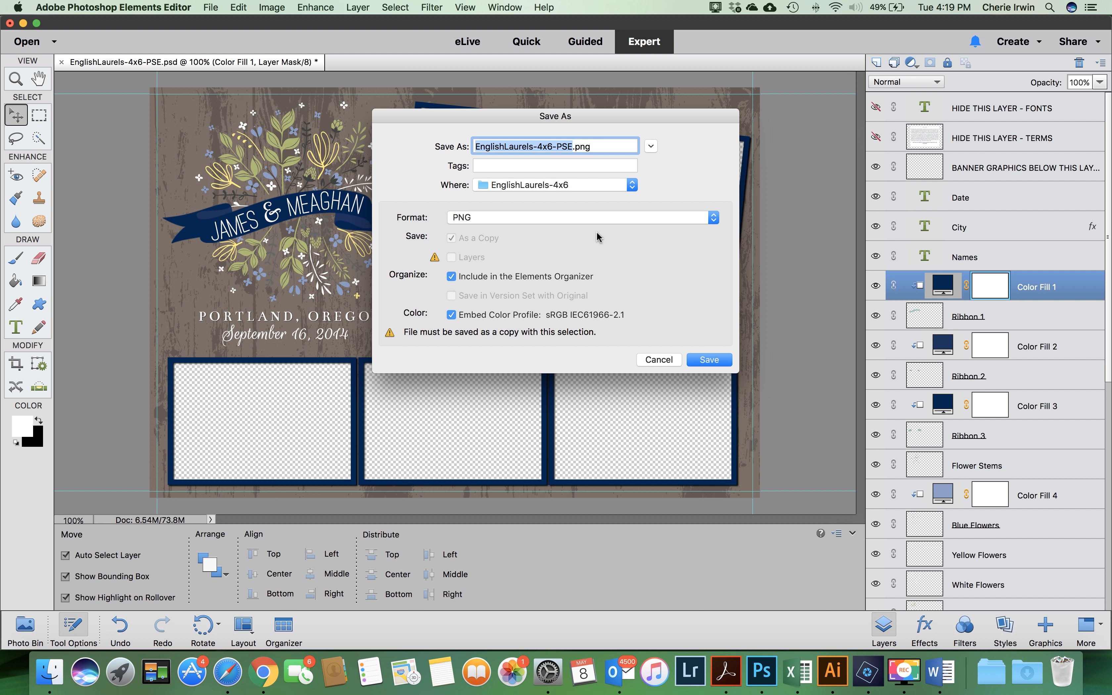
left_click(710, 359)
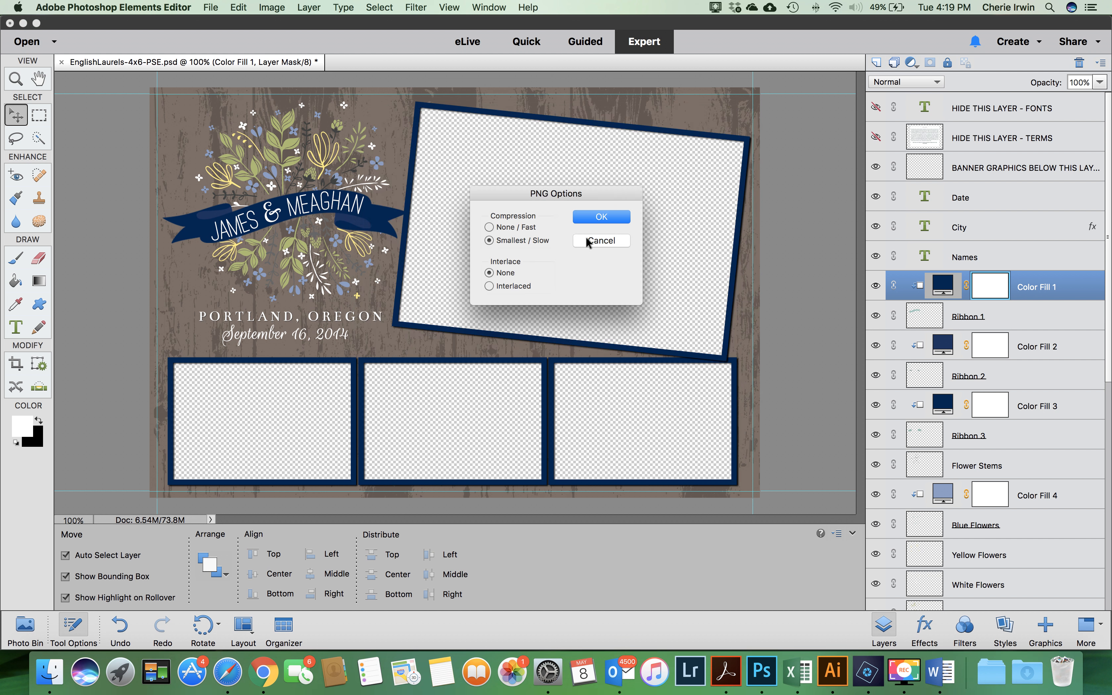
left_click(625, 216)
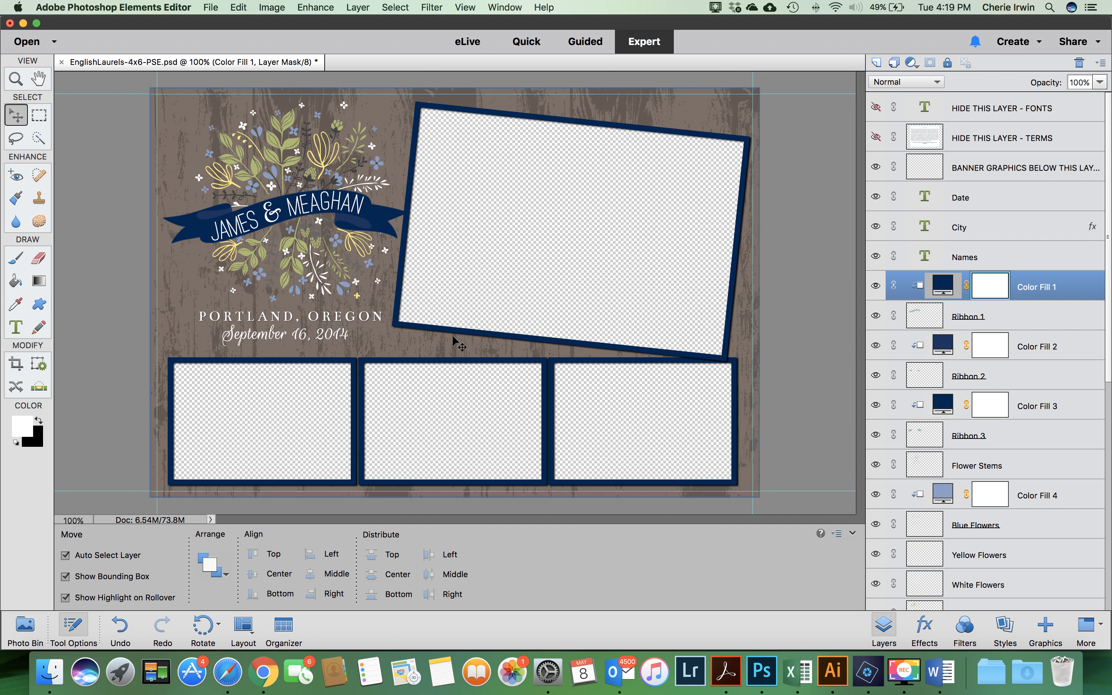
left_click(211, 7)
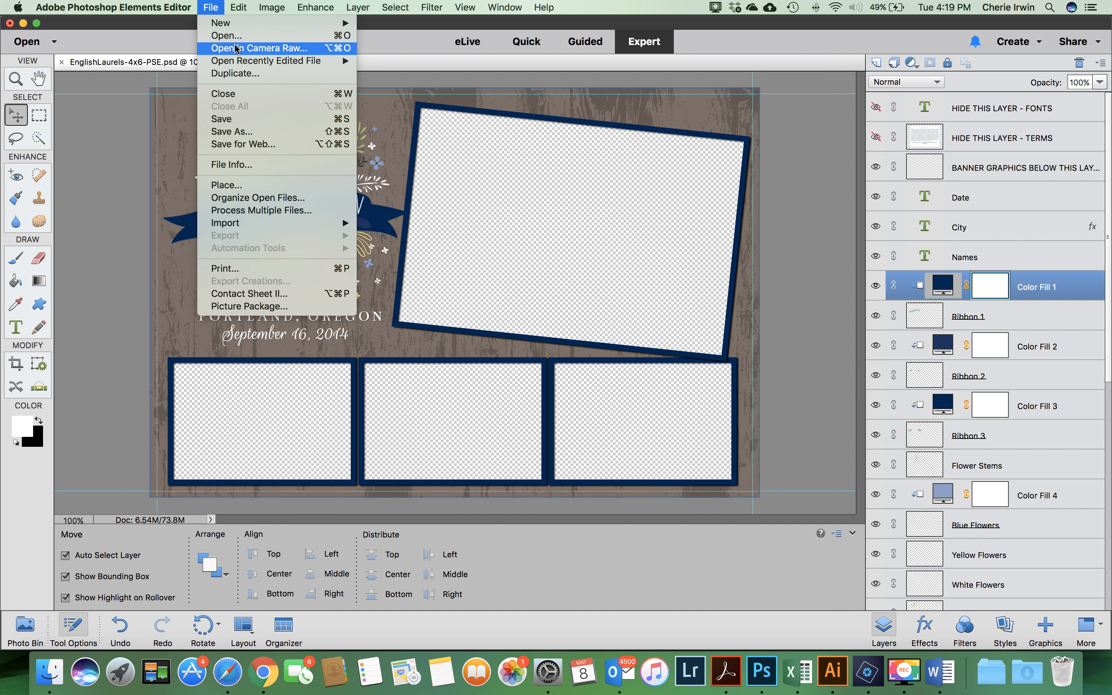
left_click(239, 120)
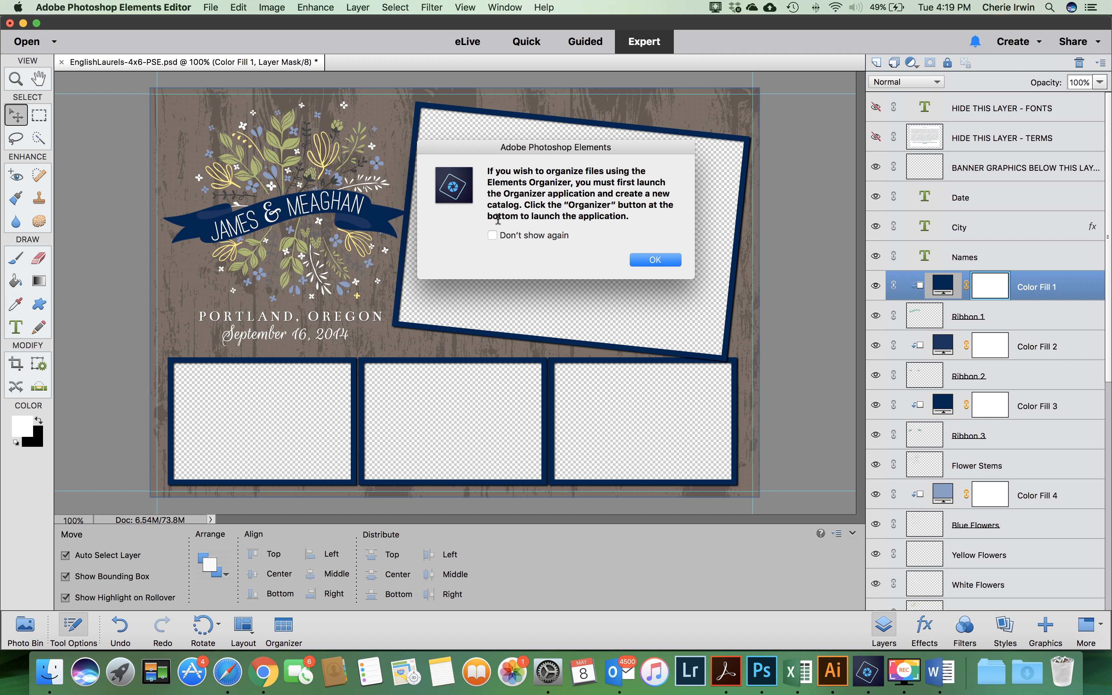
left_click(661, 263)
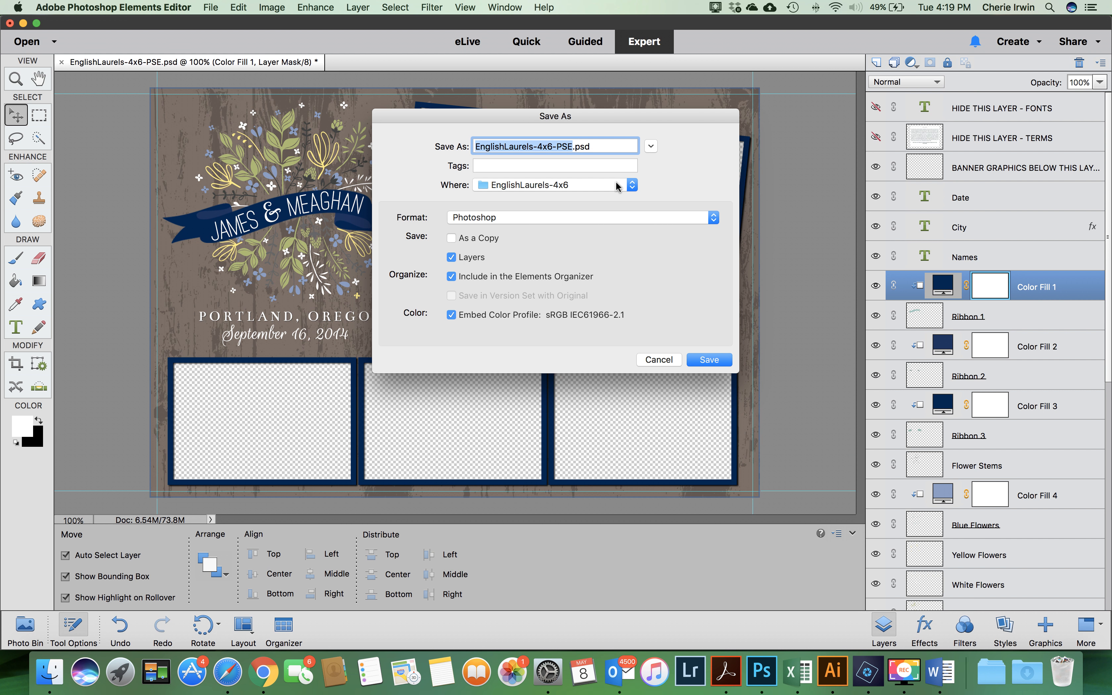
left_click(660, 363)
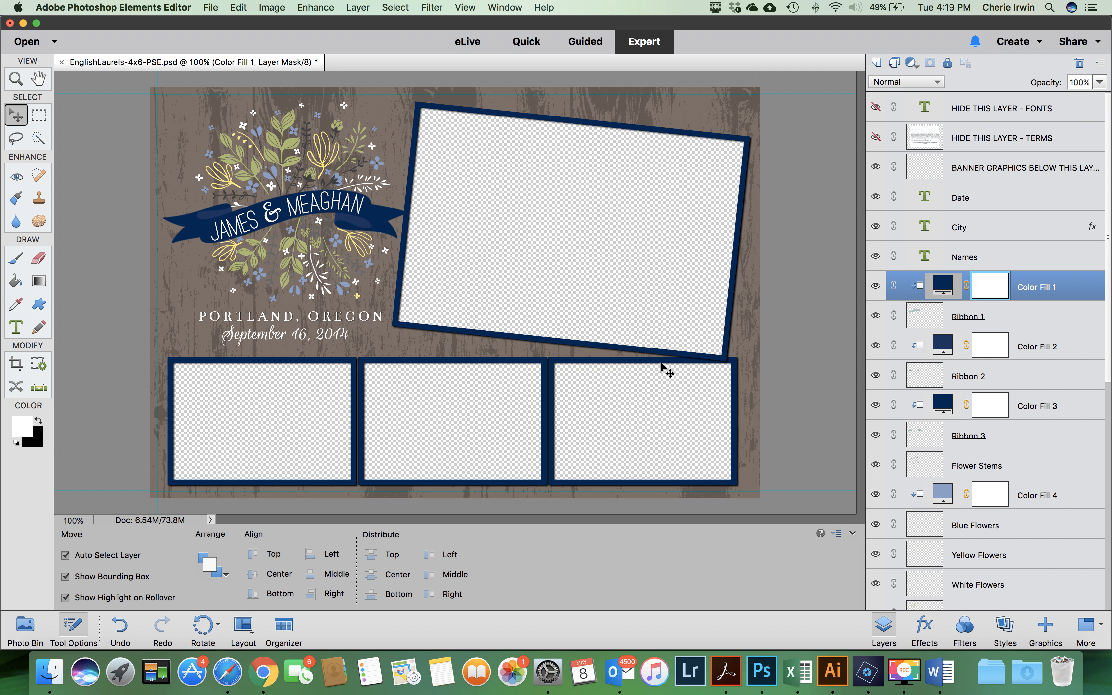
Open the exported EnglishLaurels-4x6-PSE.png from the EnglishLaurels-4x6 folder.
left_click(211, 7)
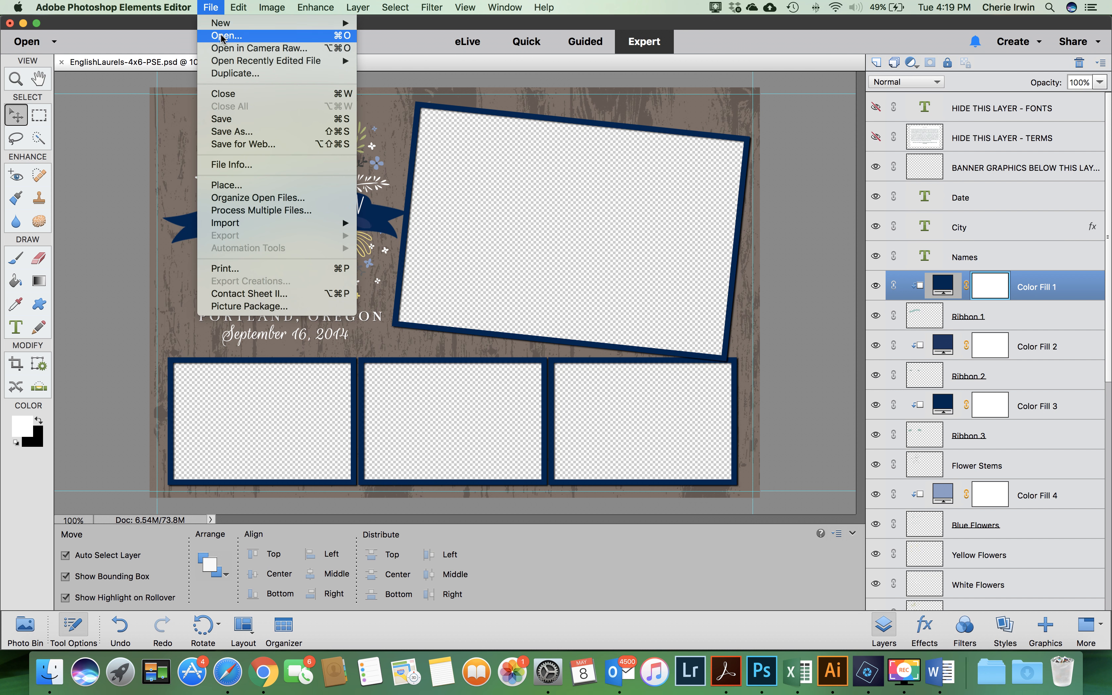
left_click(218, 25)
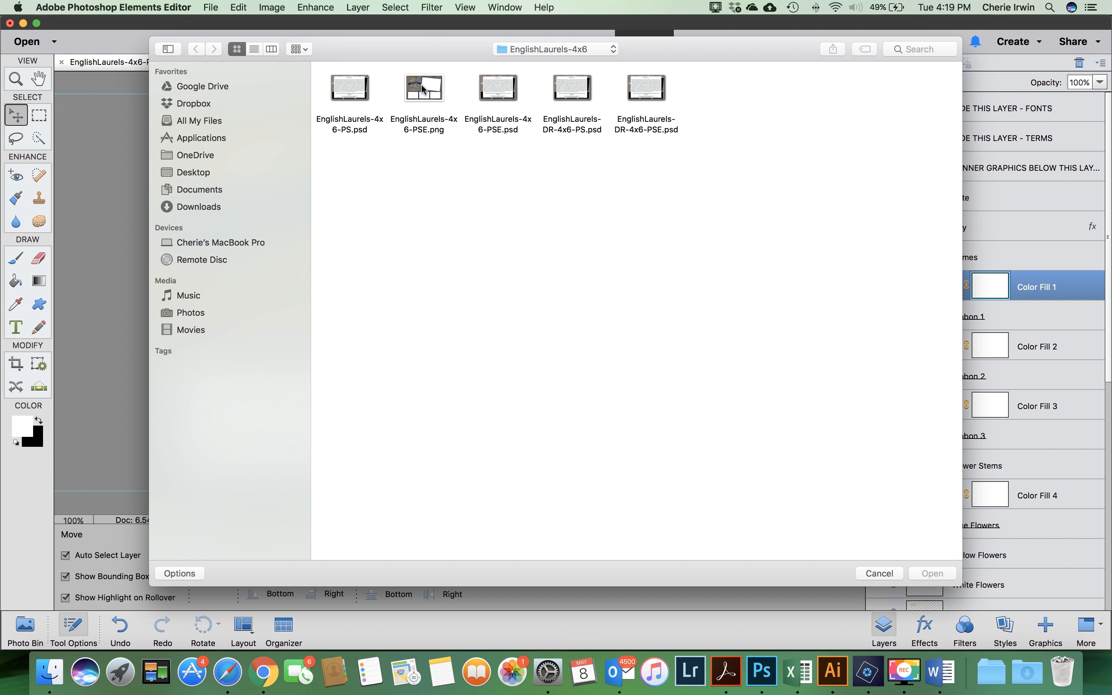
double_click(423, 89)
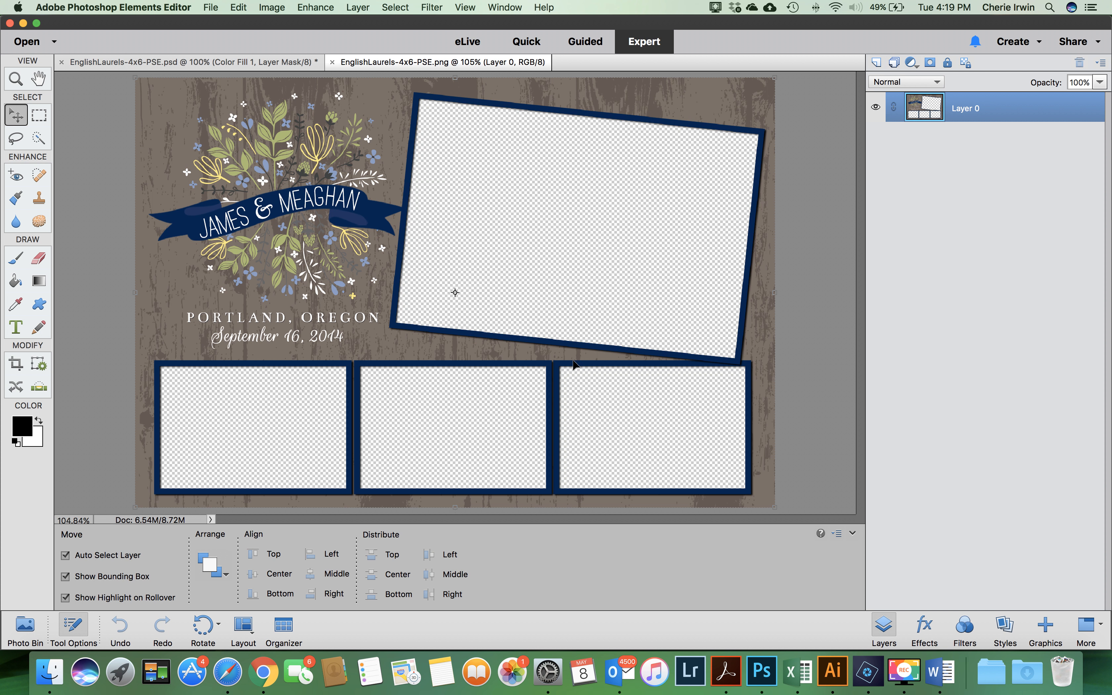